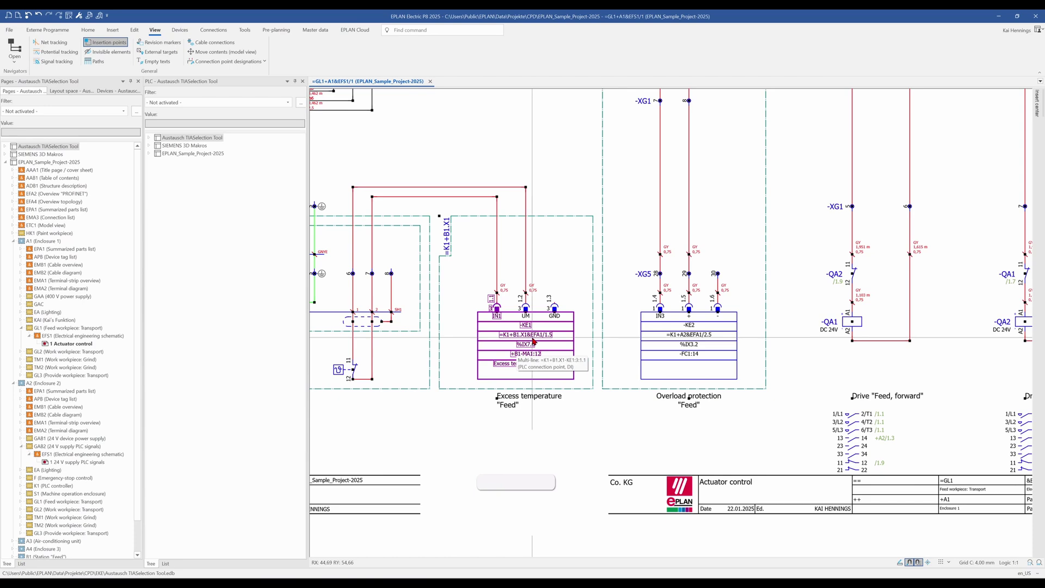
Inspect the Overload protection path text's properties, then close them unchanged
scroll(544, 413, up, 2)
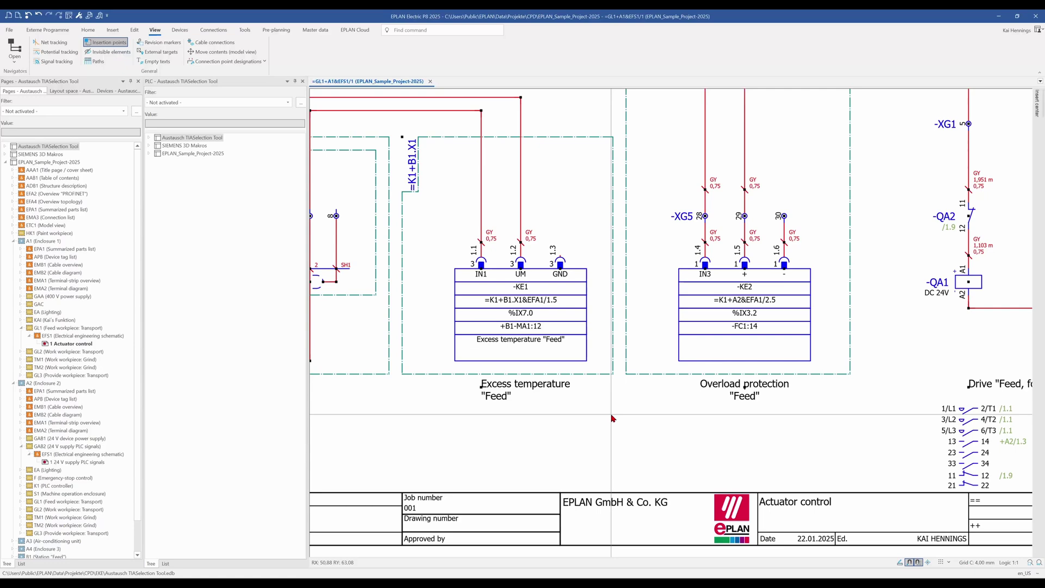
scroll(746, 395, up, 2)
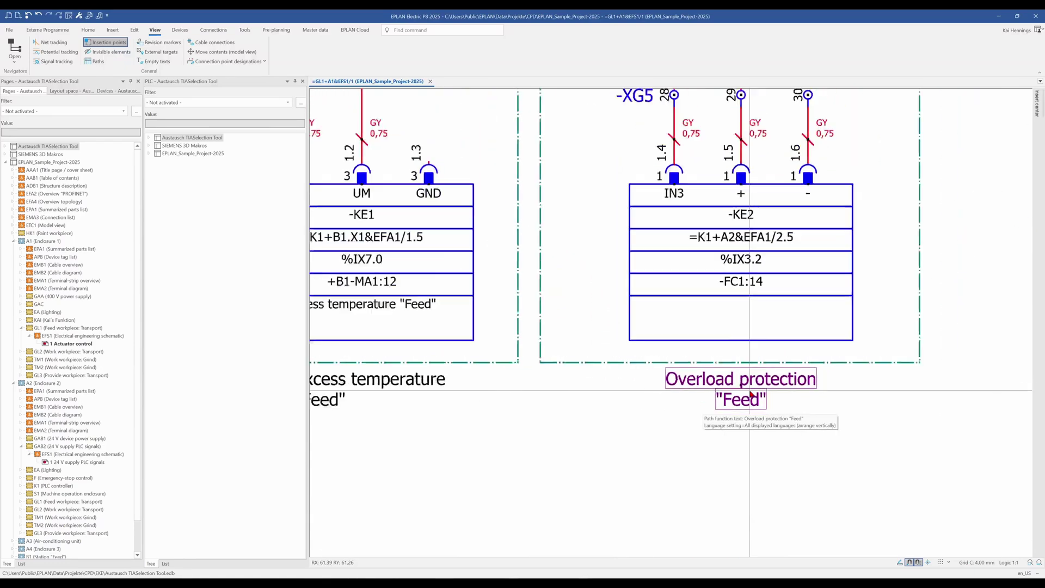
scroll(750, 393, down, 2)
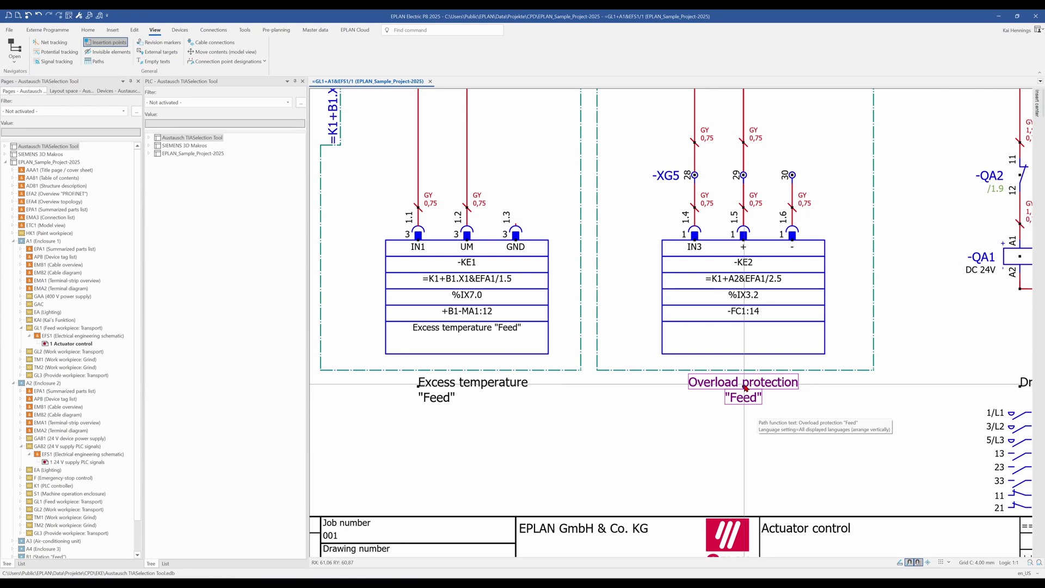
double_click(744, 387)
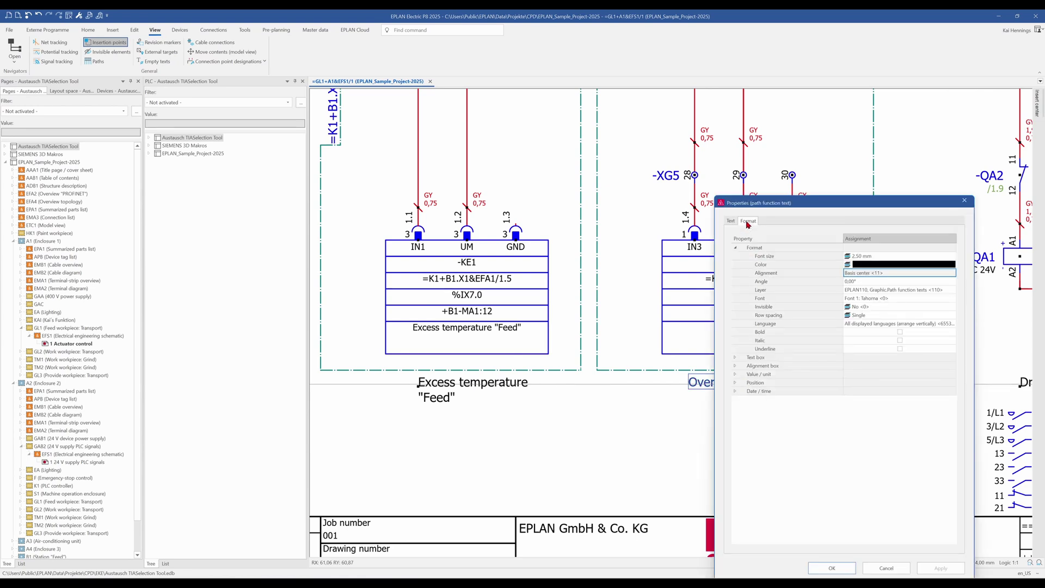
click(888, 566)
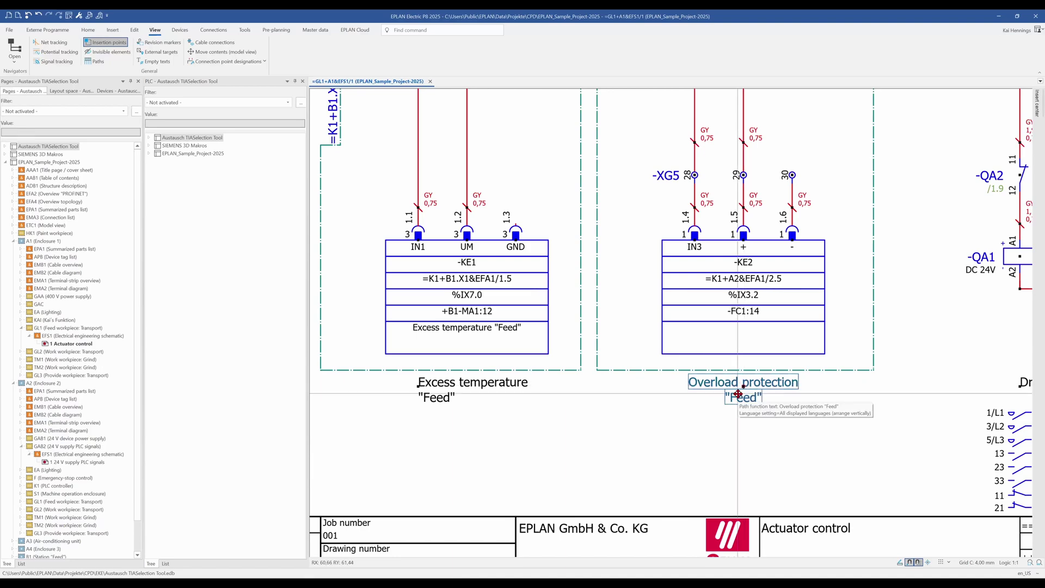
Zoom out to the whole Actuator control page and turn on the path lines
scroll(738, 393, down, 8)
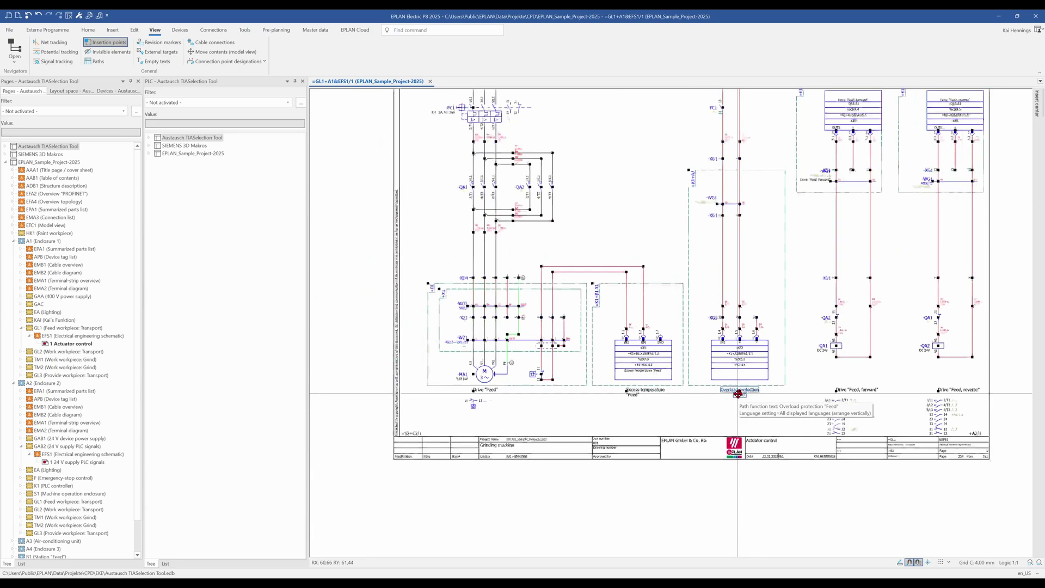
middle_drag(738, 393, 728, 437)
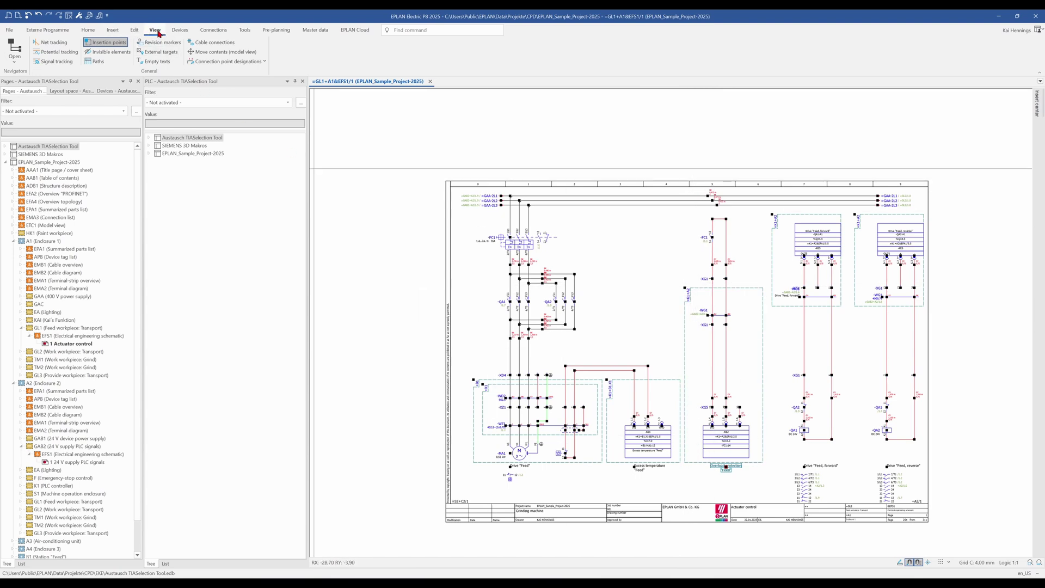
click(98, 61)
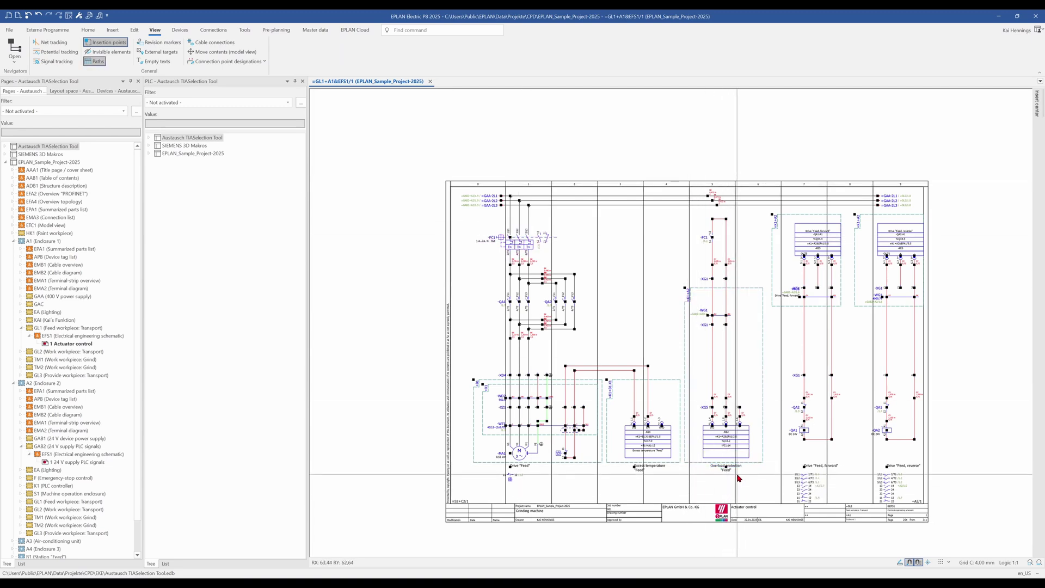
scroll(715, 485, up, 3)
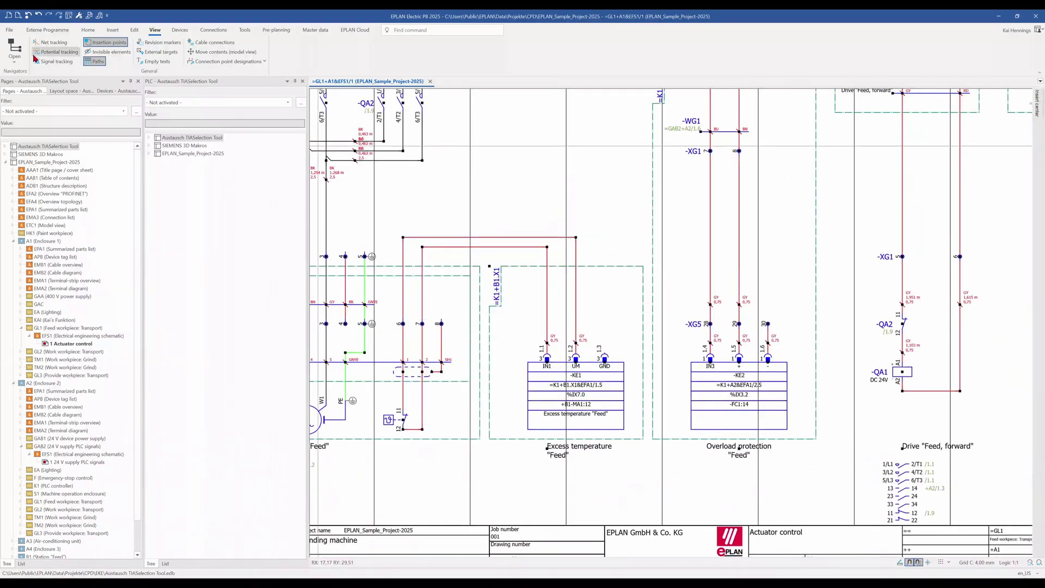
Tick 'Extend path function text on the schematic path' in EPLAN_Sample_Project-2025's General graphical editing settings
click(9, 30)
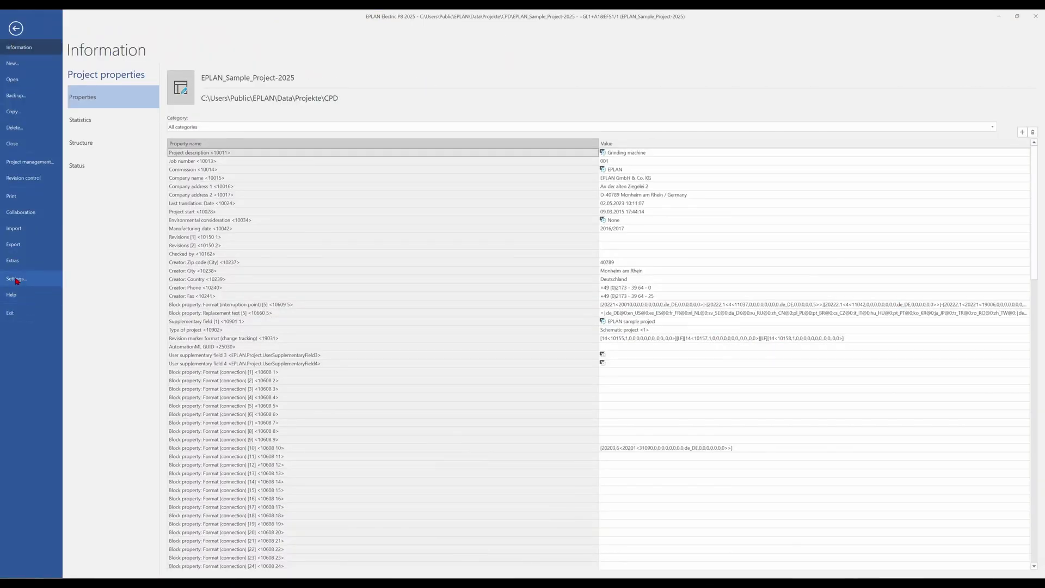
click(22, 279)
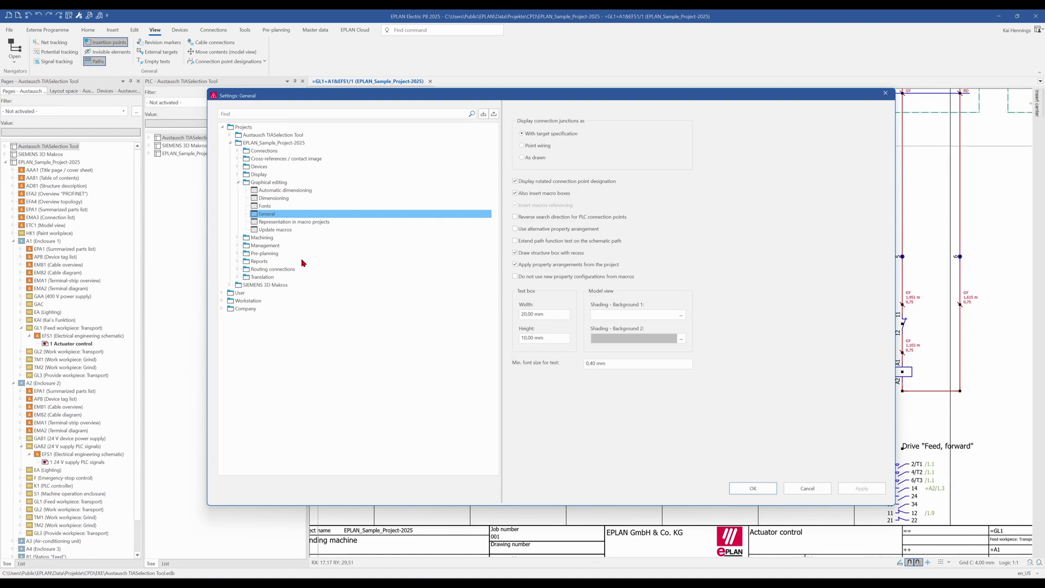
click(244, 128)
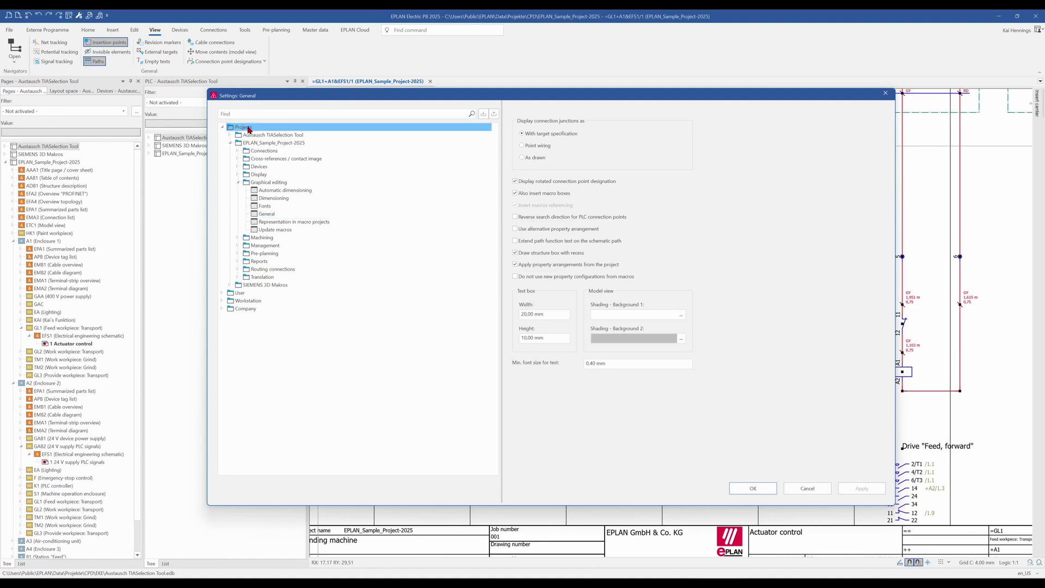
click(249, 144)
click(260, 182)
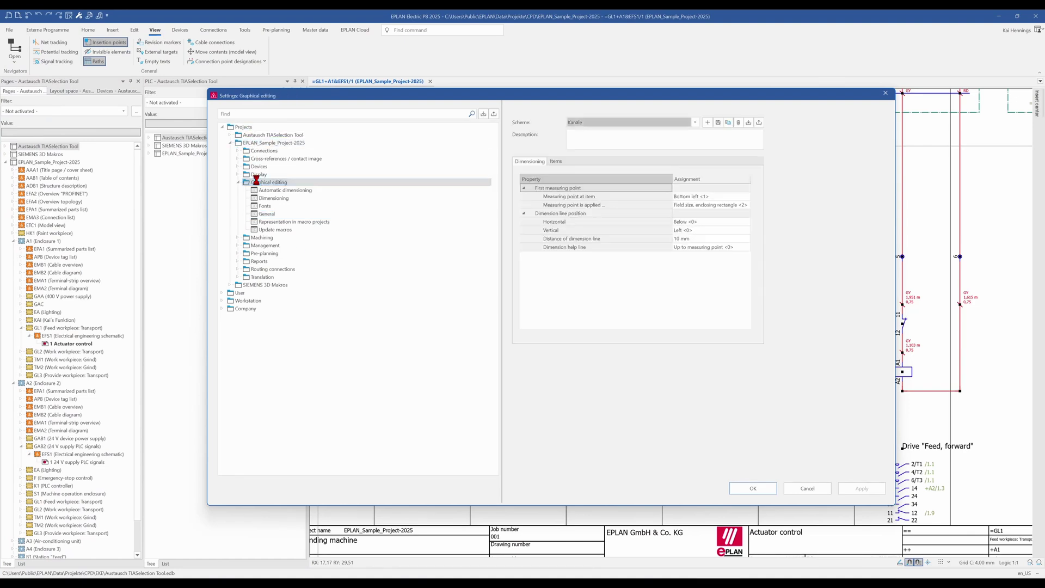
click(268, 213)
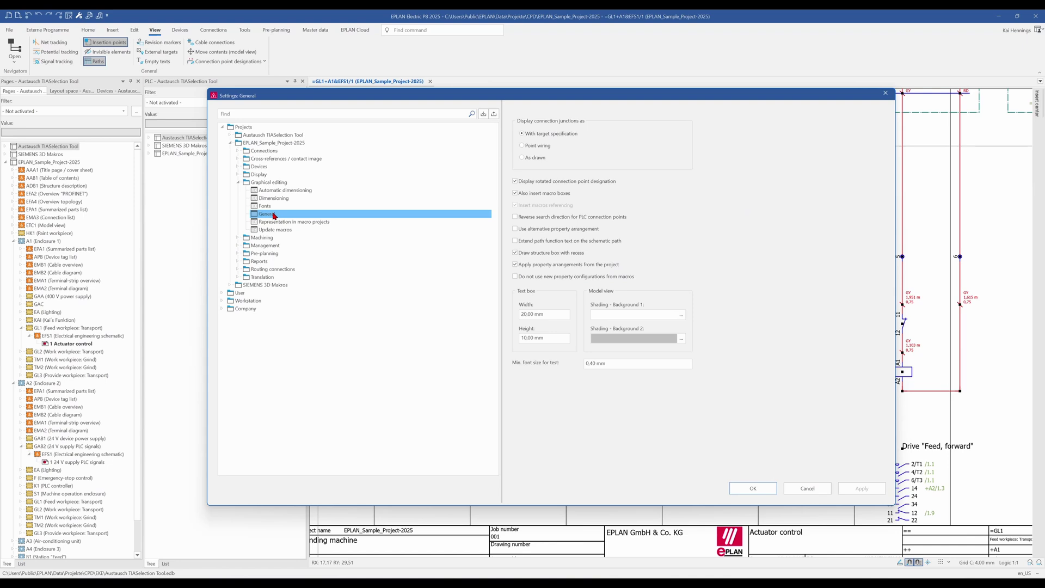
click(516, 242)
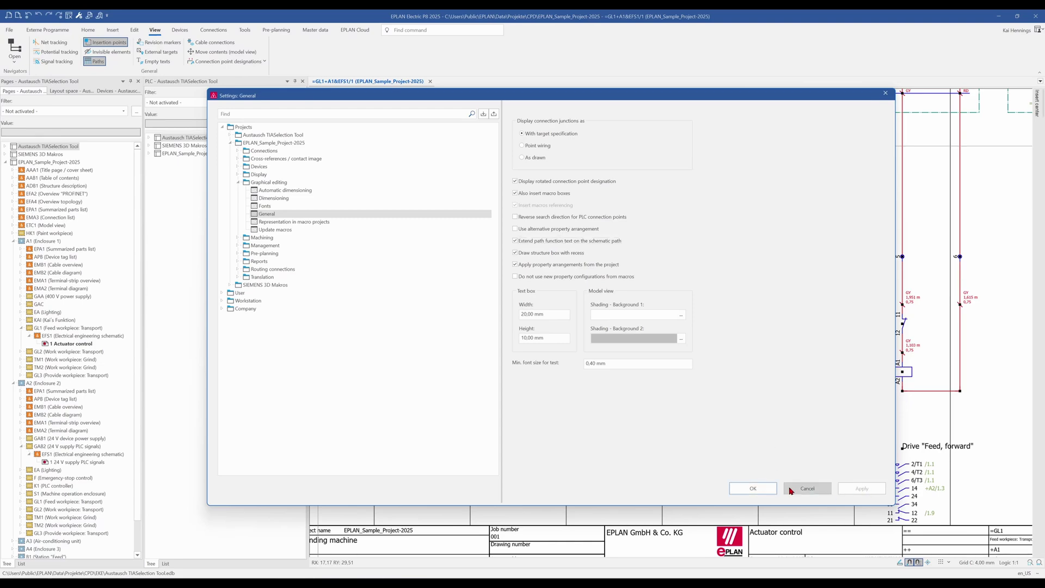
Confirm the settings and drag the Overload protection "Feed" path text rightward
click(758, 489)
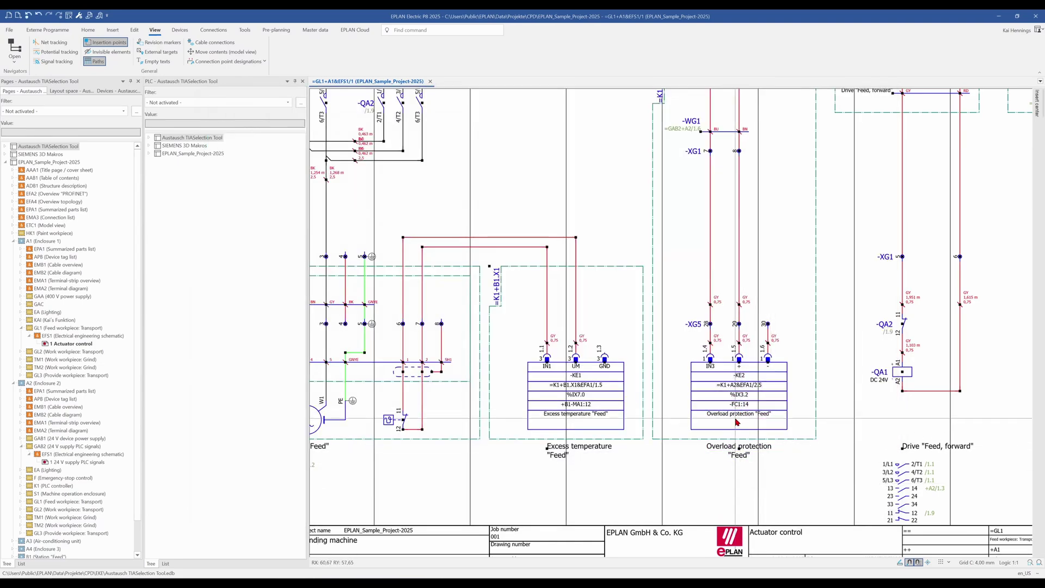
scroll(737, 426, up, 3)
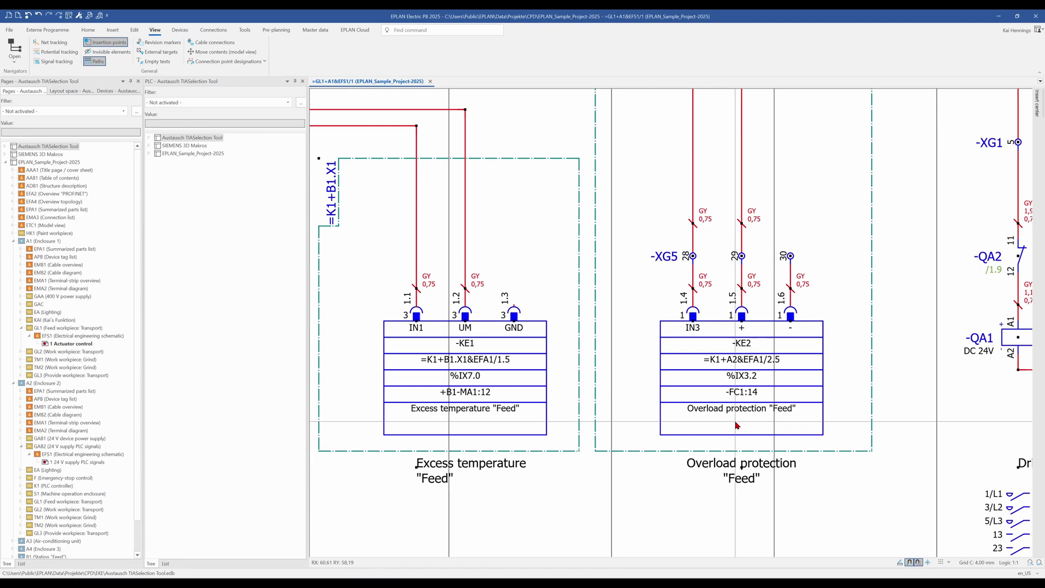
scroll(734, 411, down, 3)
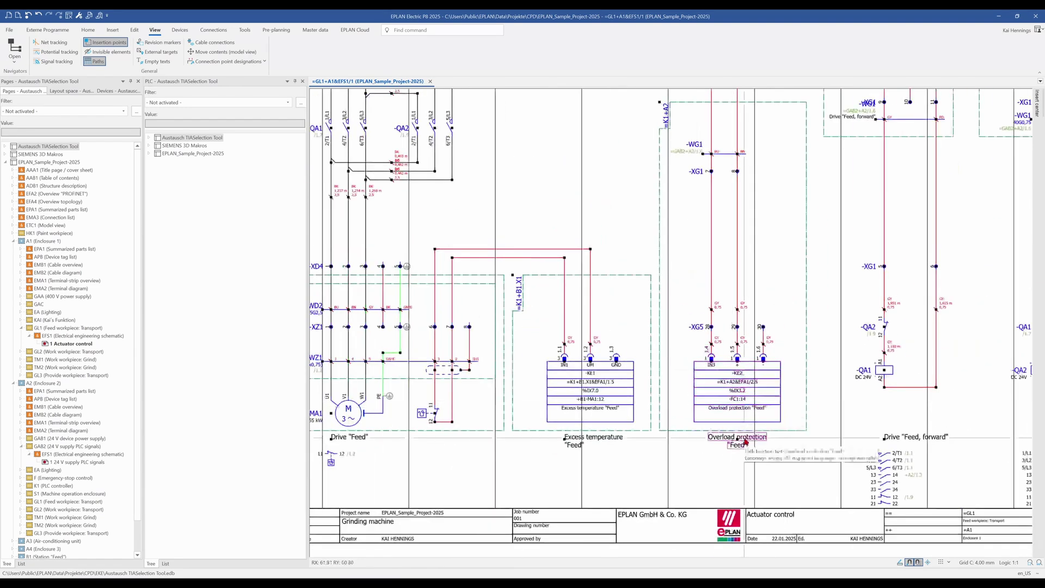
drag(739, 438, 763, 443)
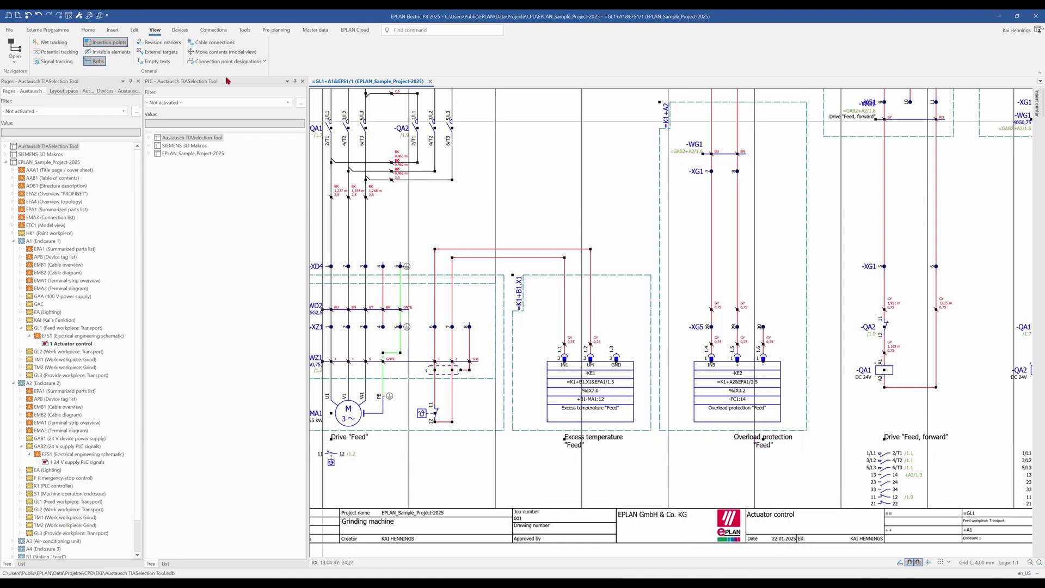
Update connections, drag the "Feed" path text back left under its path, and update again
click(214, 30)
click(138, 45)
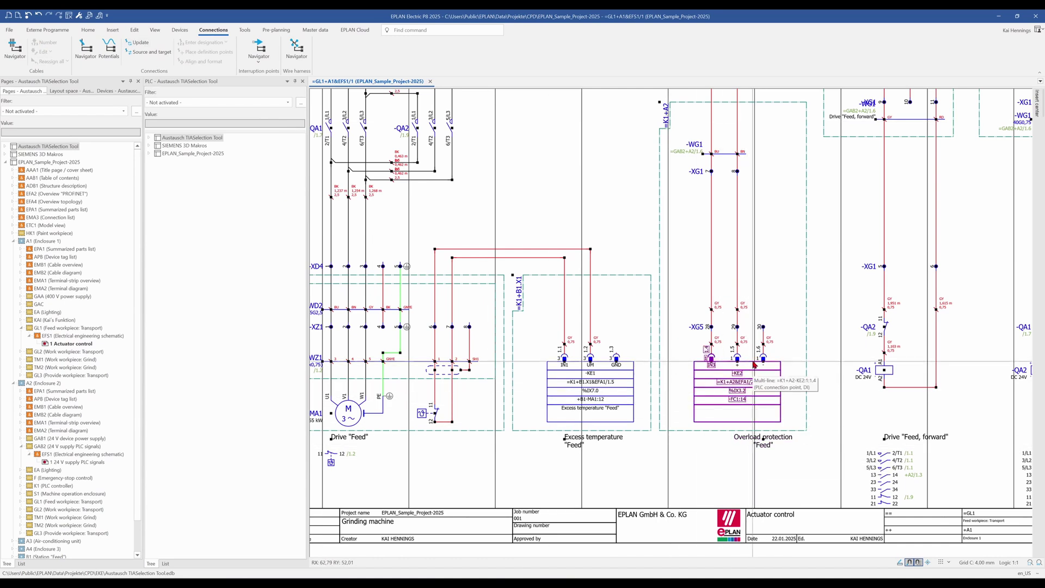
click(761, 442)
drag(761, 442, 718, 442)
click(140, 42)
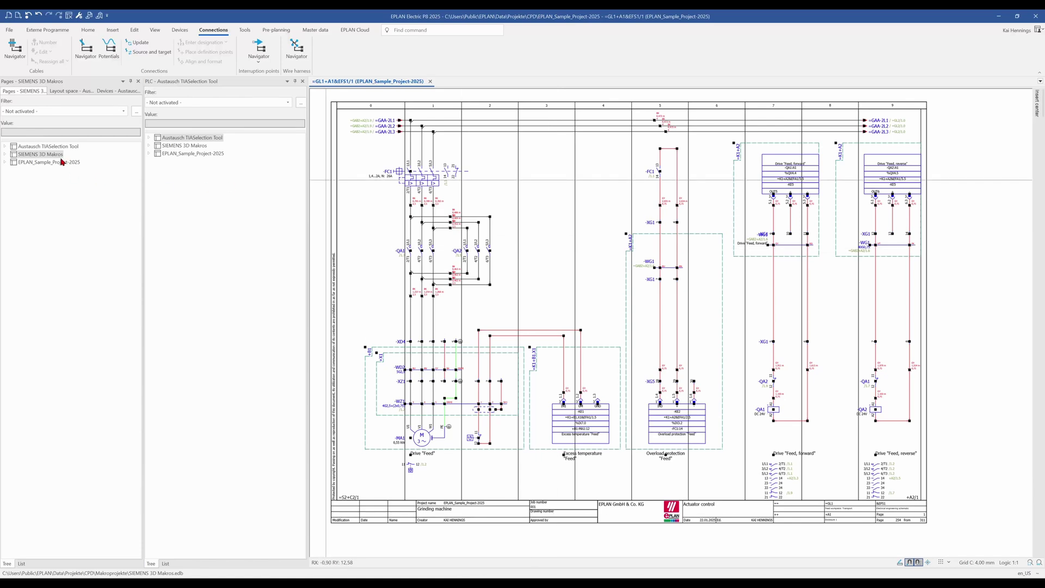
Select Austausch TIASelection Tool, then SIEMENS 3D Makros, in the Pages navigator
click(48, 147)
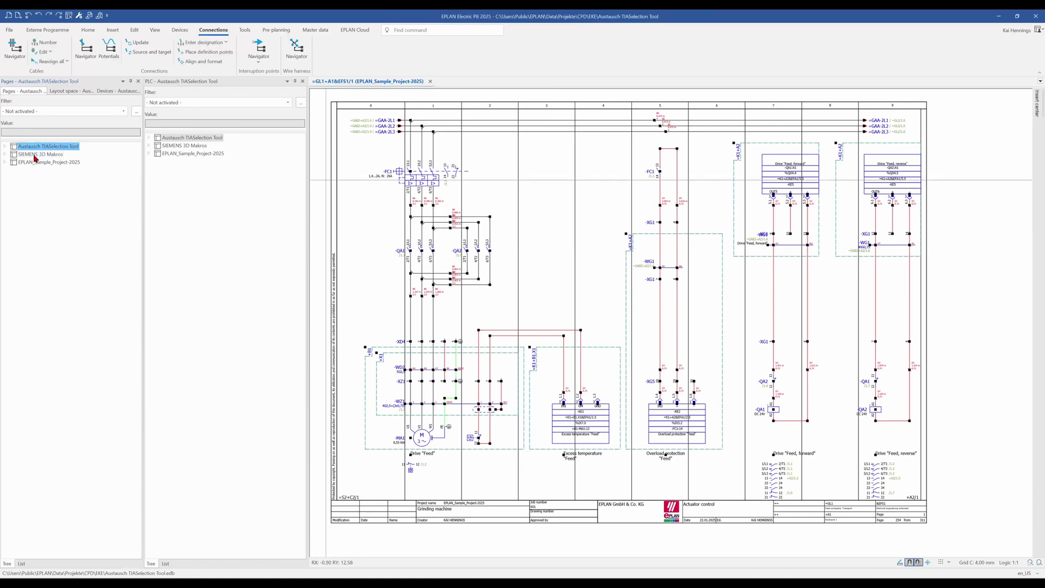
click(35, 155)
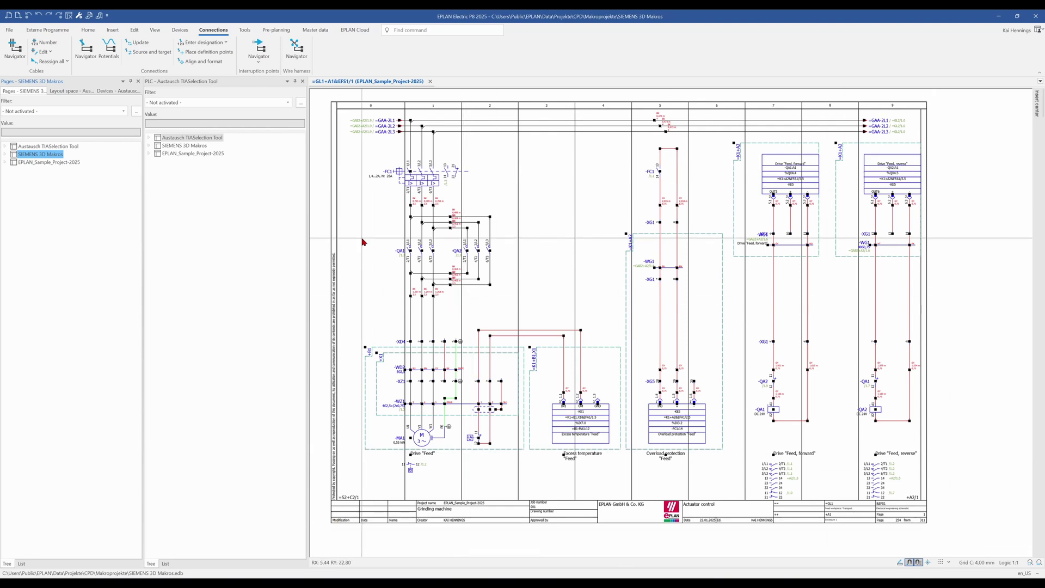
Open the User > Display > Project groups (definition) settings
click(10, 30)
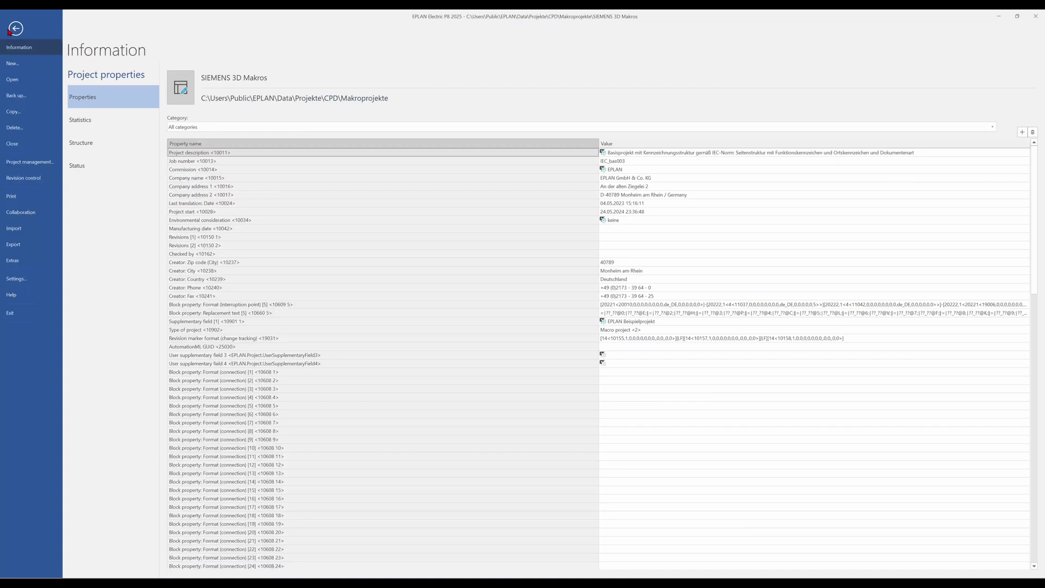
click(37, 280)
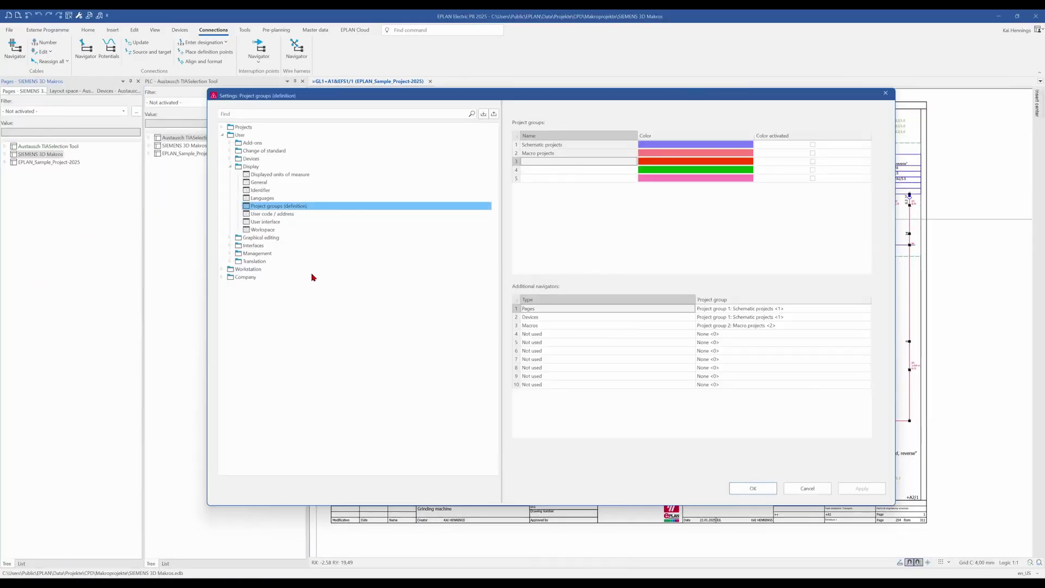
click(239, 135)
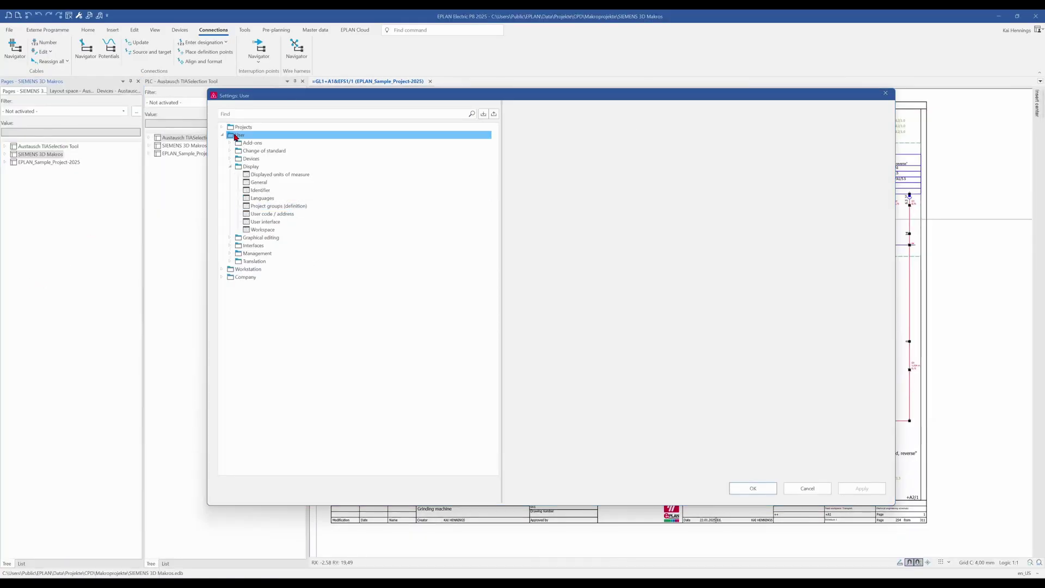
click(248, 166)
click(258, 206)
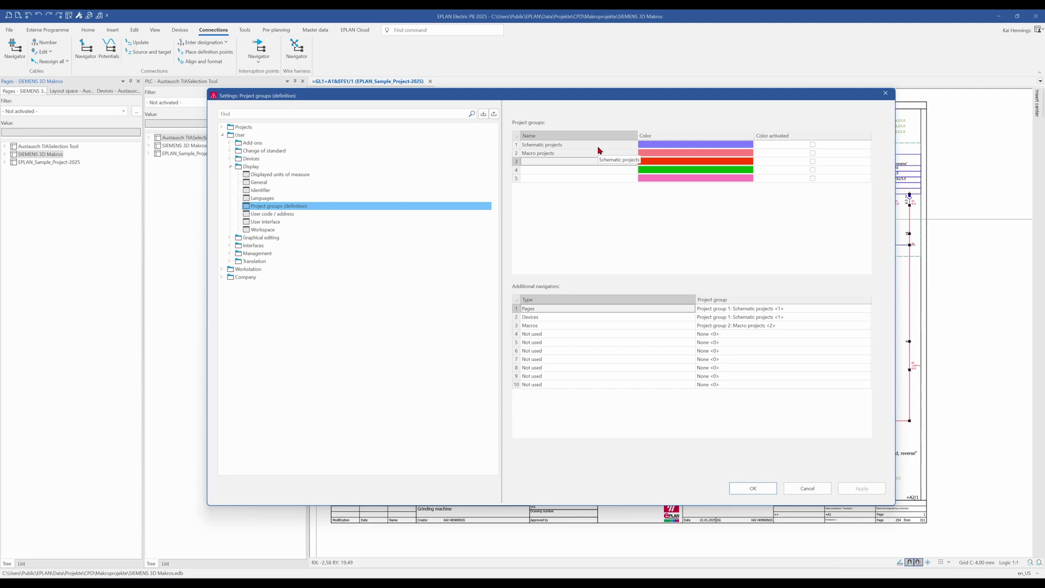
Name project group 3 'Customer 1' and start entering 'YouTube Project' for group 4
click(576, 146)
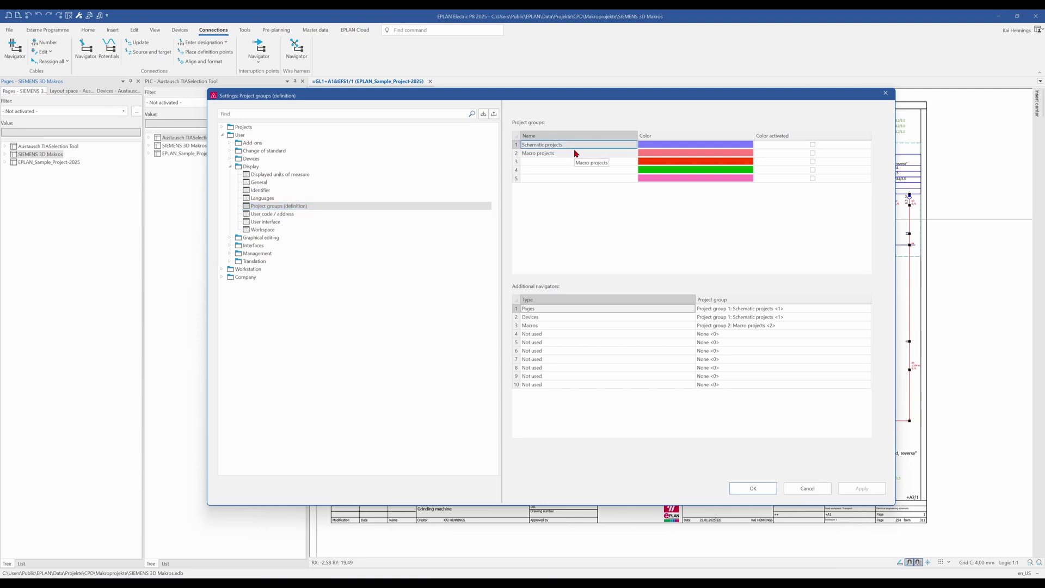
click(572, 156)
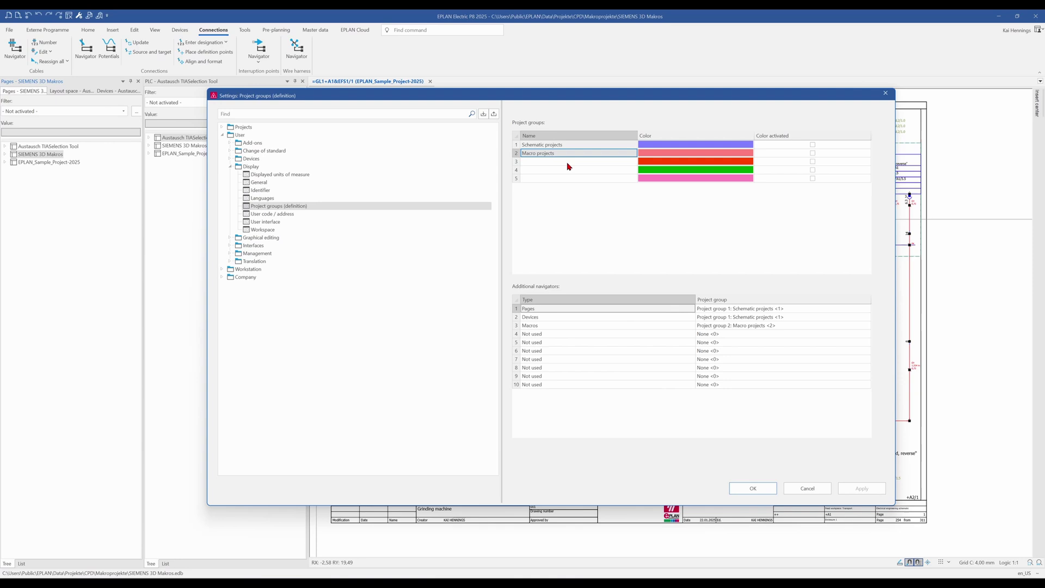
double_click(567, 163)
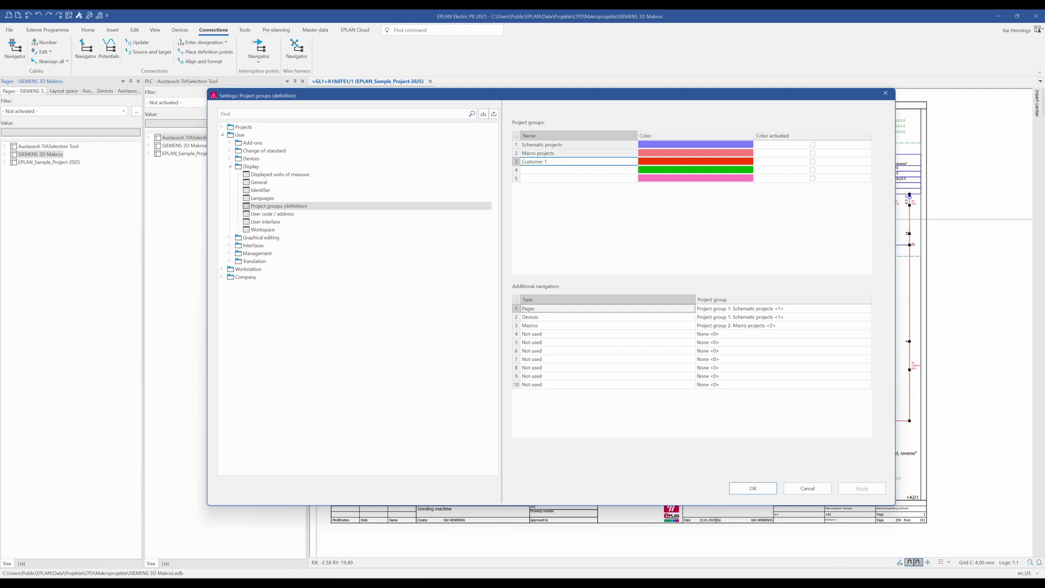
double_click(560, 171)
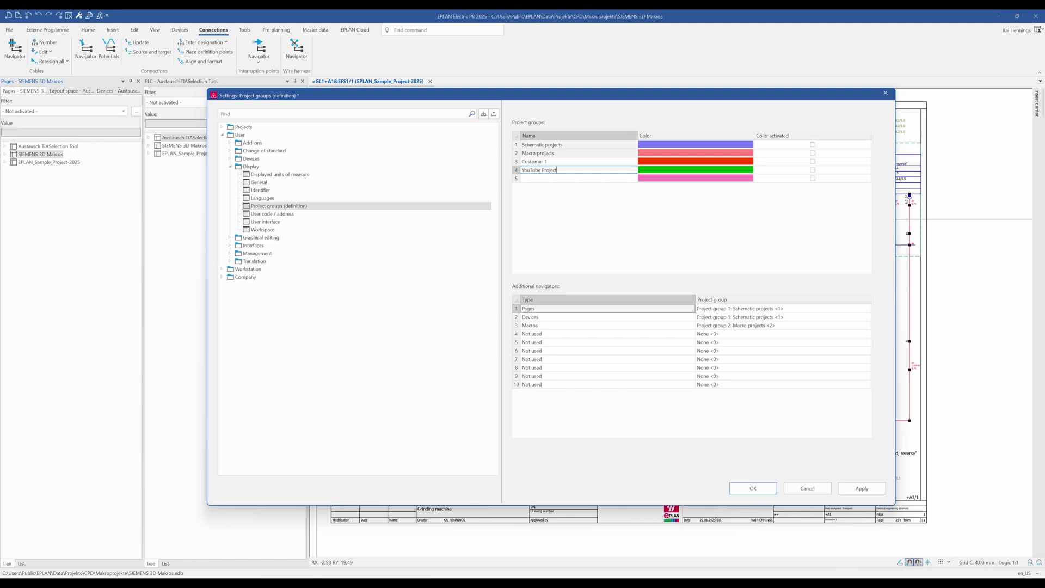
Name group 5 'Test Project', tick Color activated for all five groups, and apply
click(585, 179)
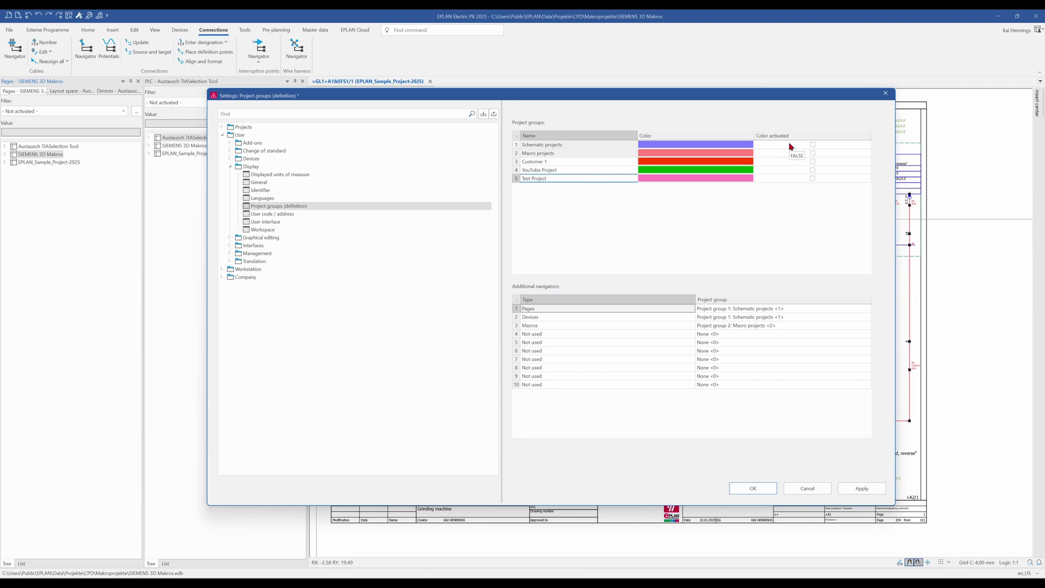
click(814, 145)
click(813, 145)
click(812, 153)
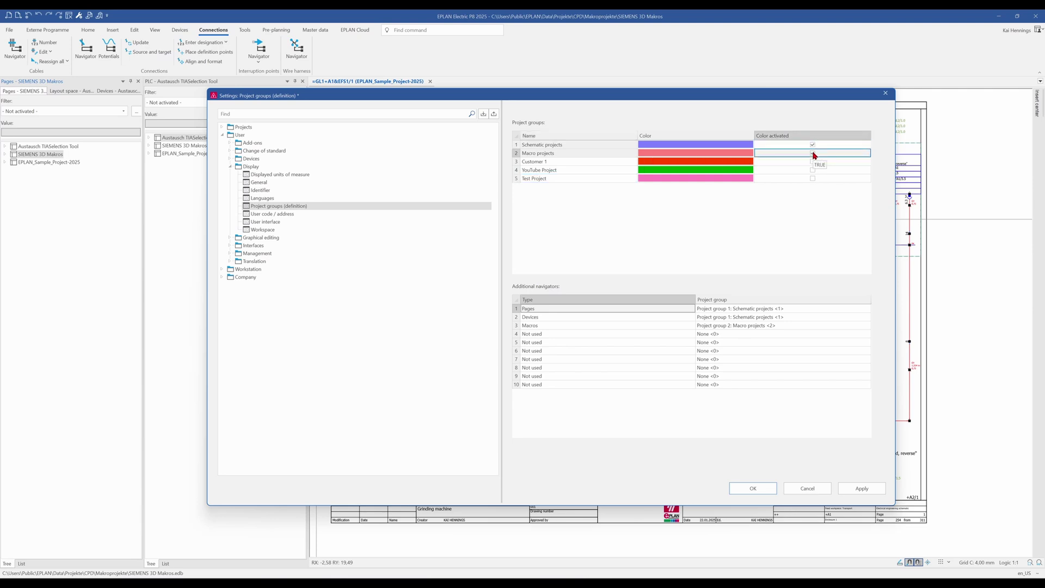
click(813, 162)
click(812, 170)
click(812, 179)
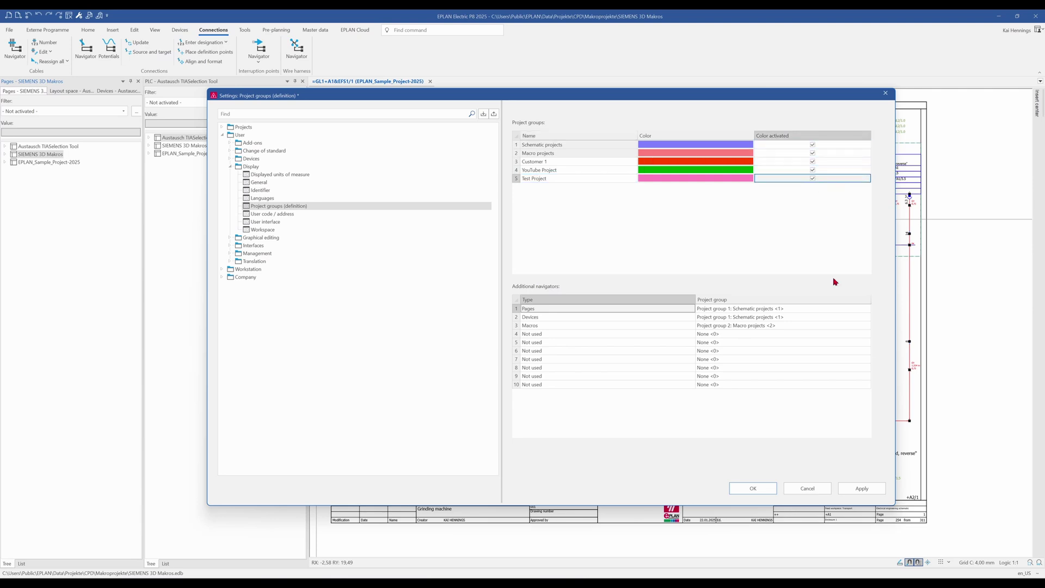
click(861, 488)
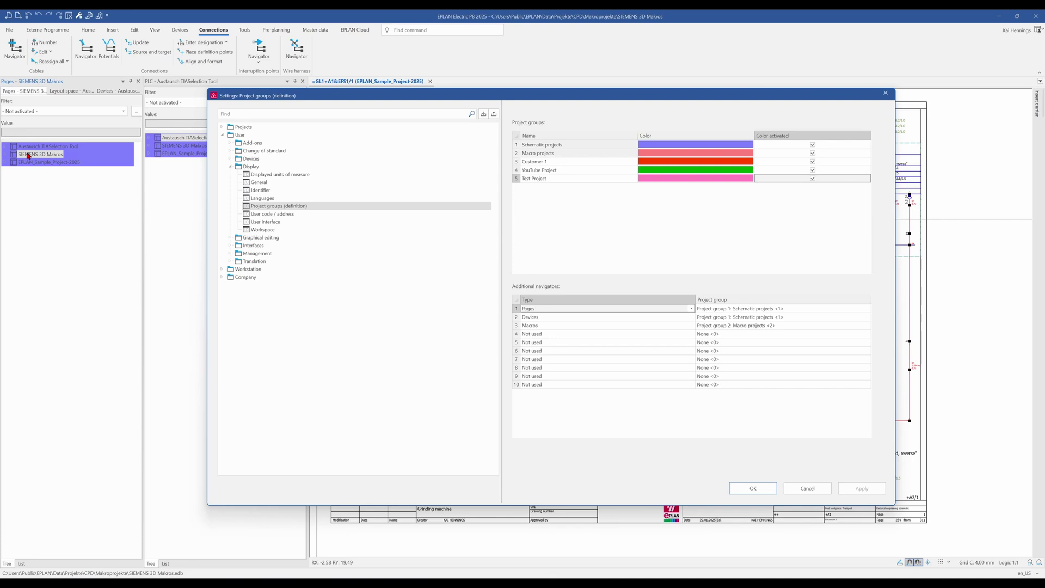
Assign Austausch TIASelection Tool to project group Customer 1
click(221, 127)
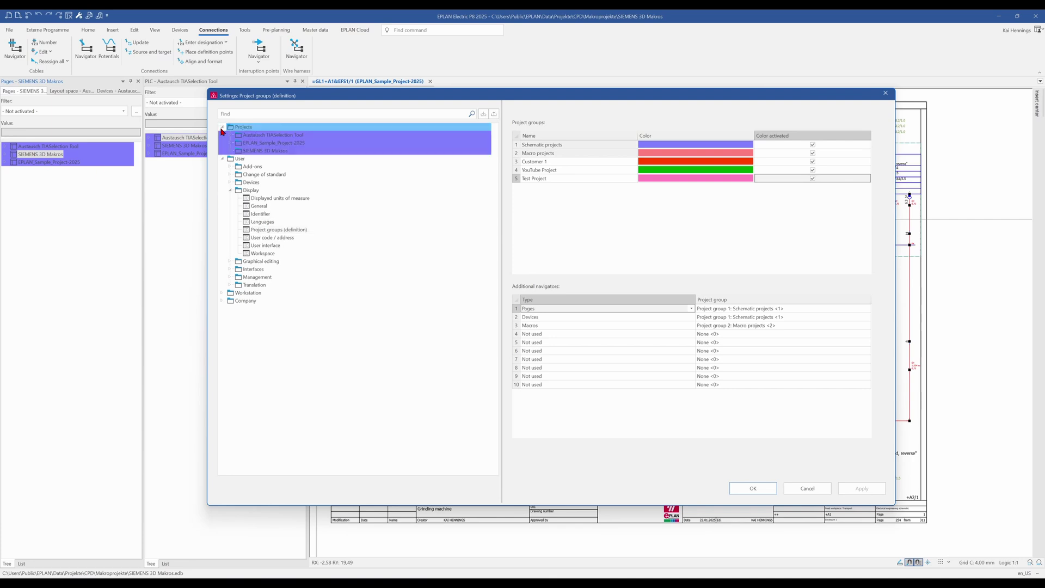
click(231, 137)
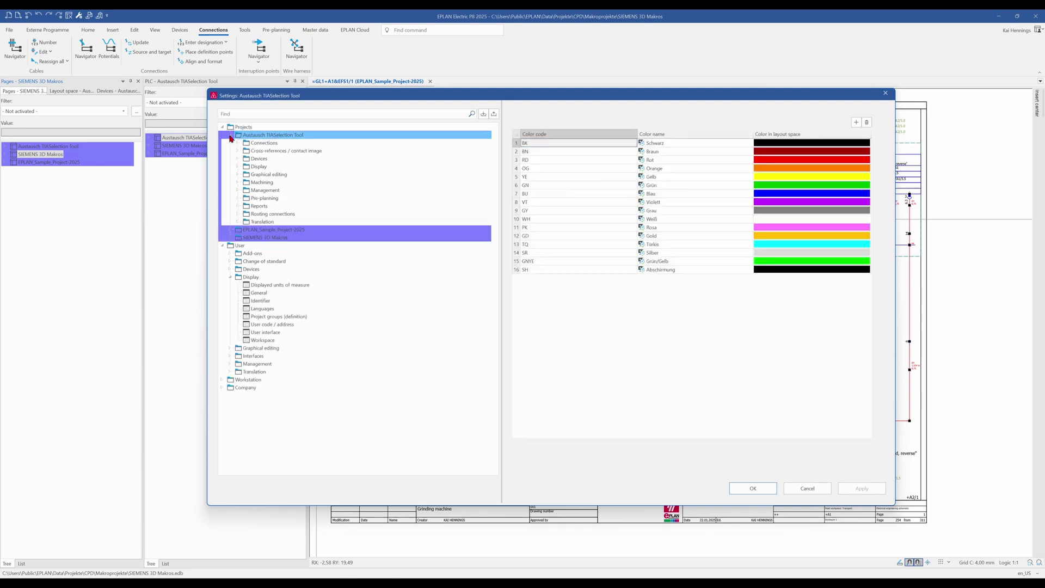
click(239, 168)
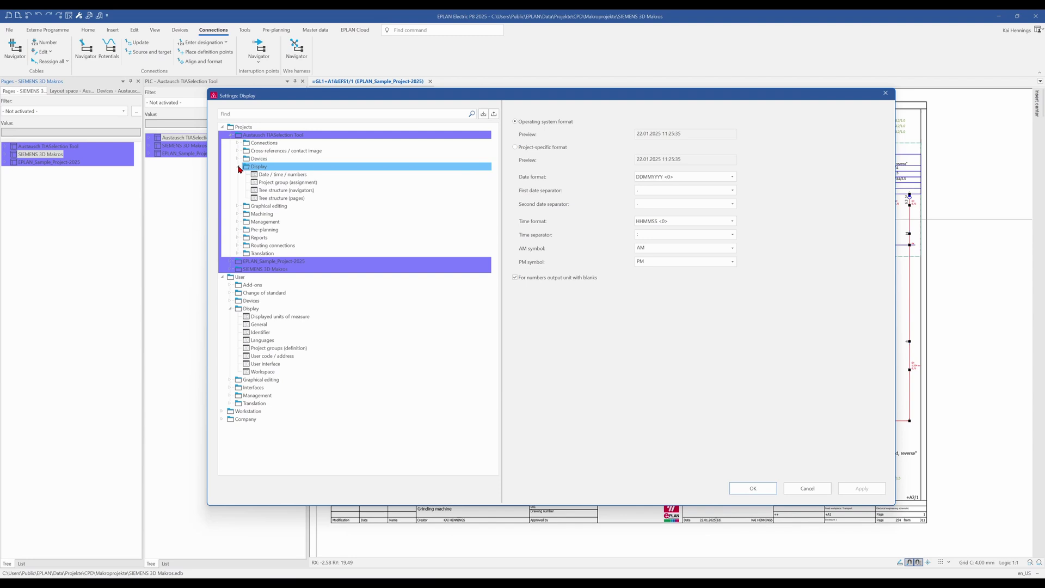
click(269, 184)
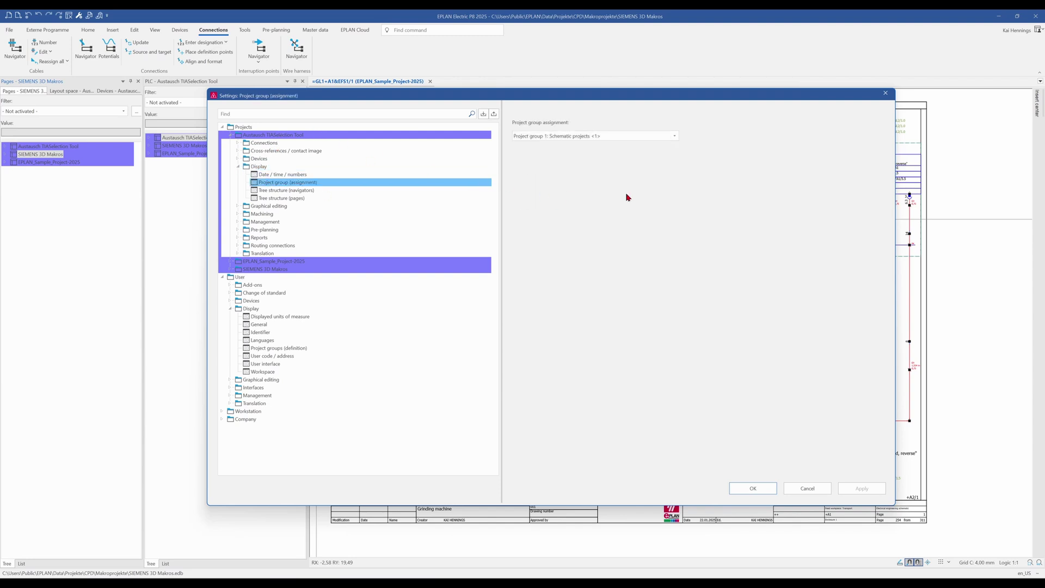
click(675, 136)
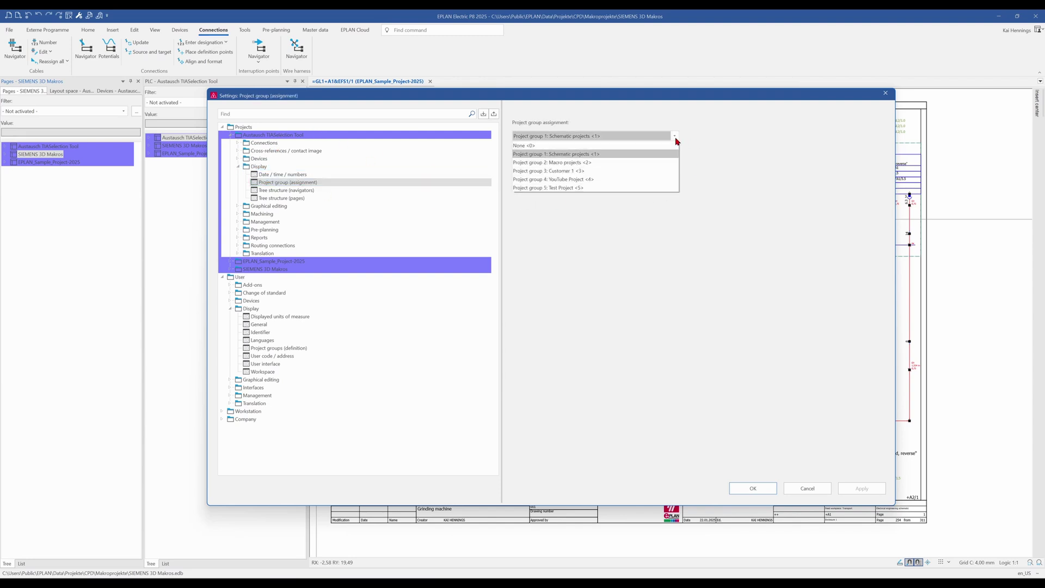
click(598, 172)
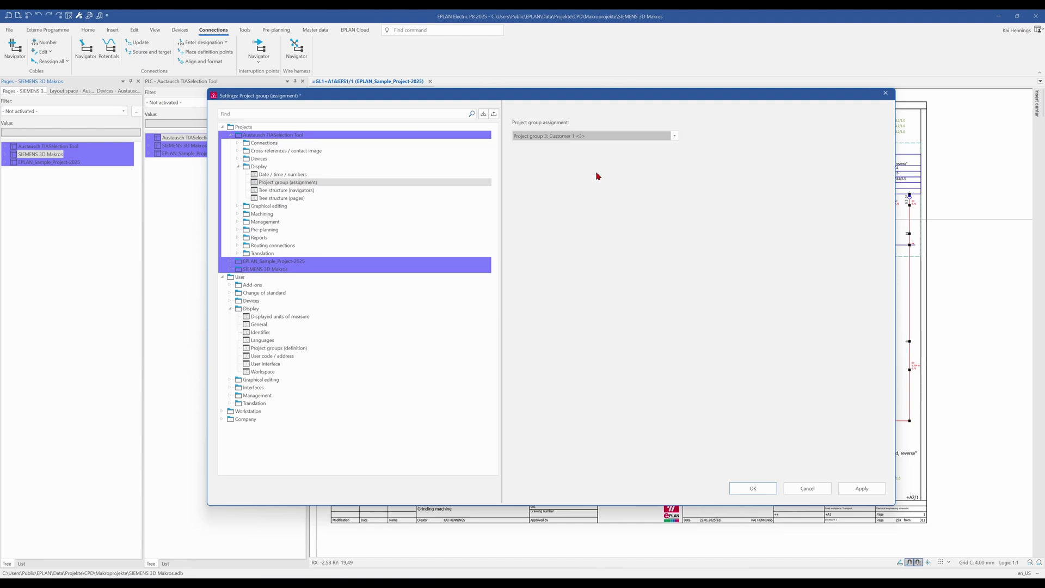
click(230, 136)
Assign SIEMENS 3D Makros to project group Macro projects
click(234, 143)
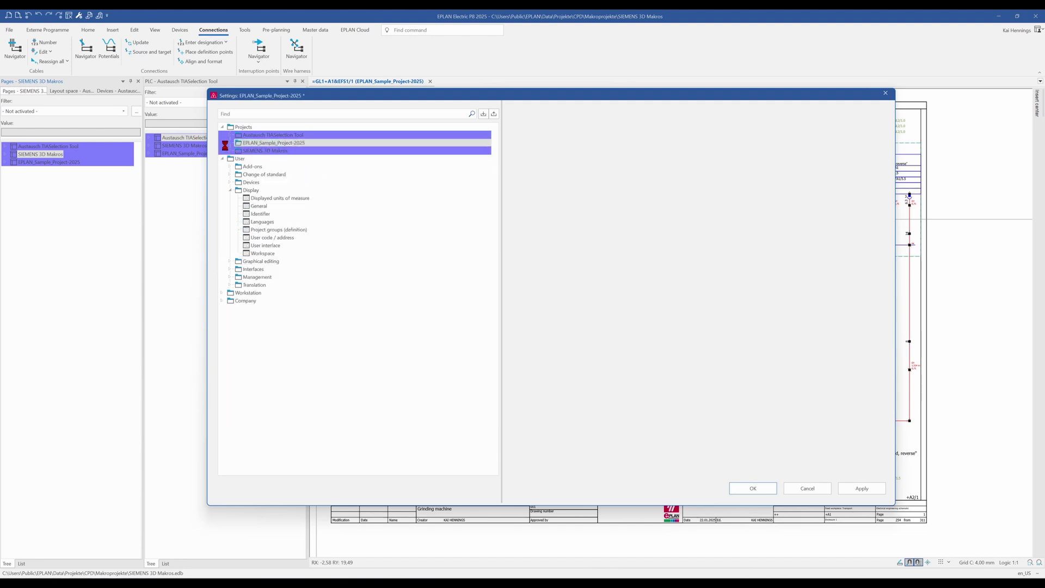
click(229, 152)
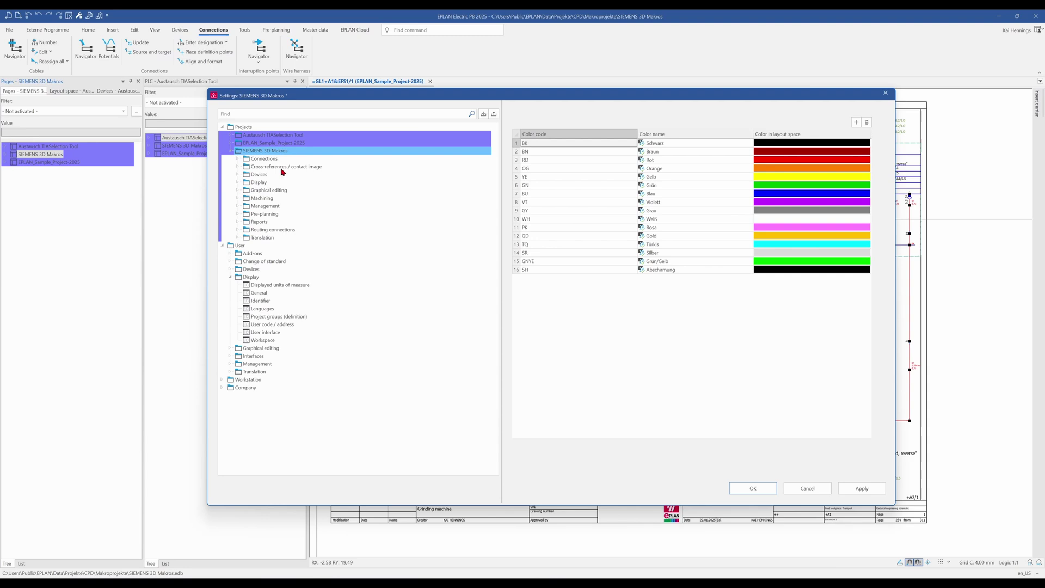
click(239, 183)
click(287, 199)
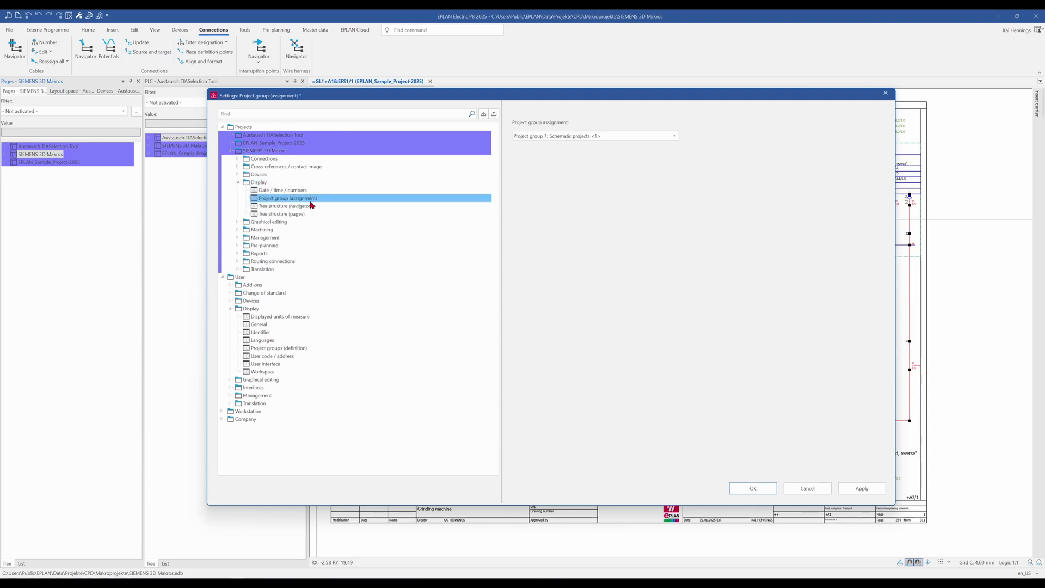
click(659, 135)
click(630, 159)
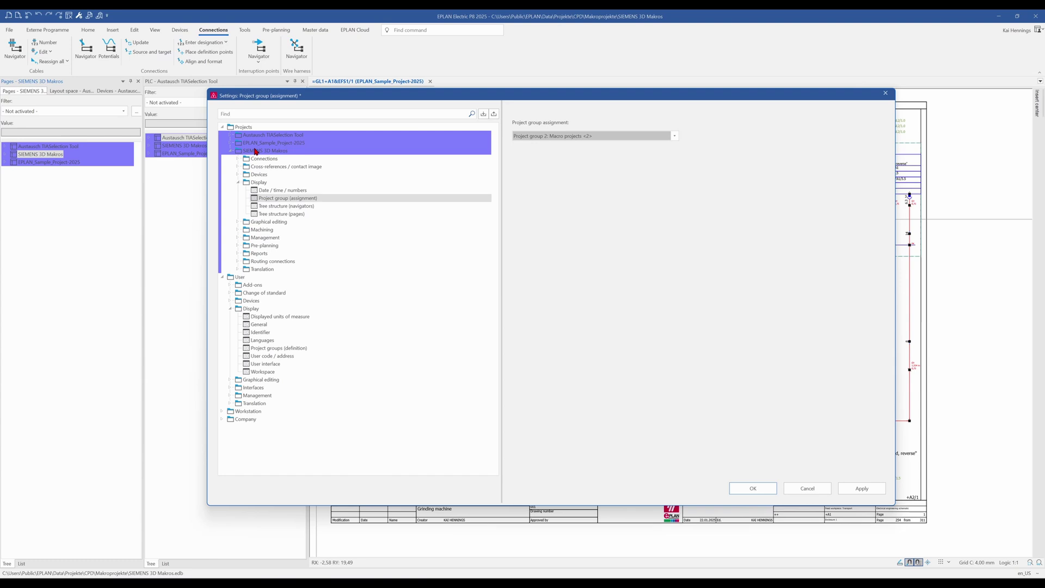
Assign EPLAN_Sample_Project-2025 to project group YouTube Project and apply
click(232, 143)
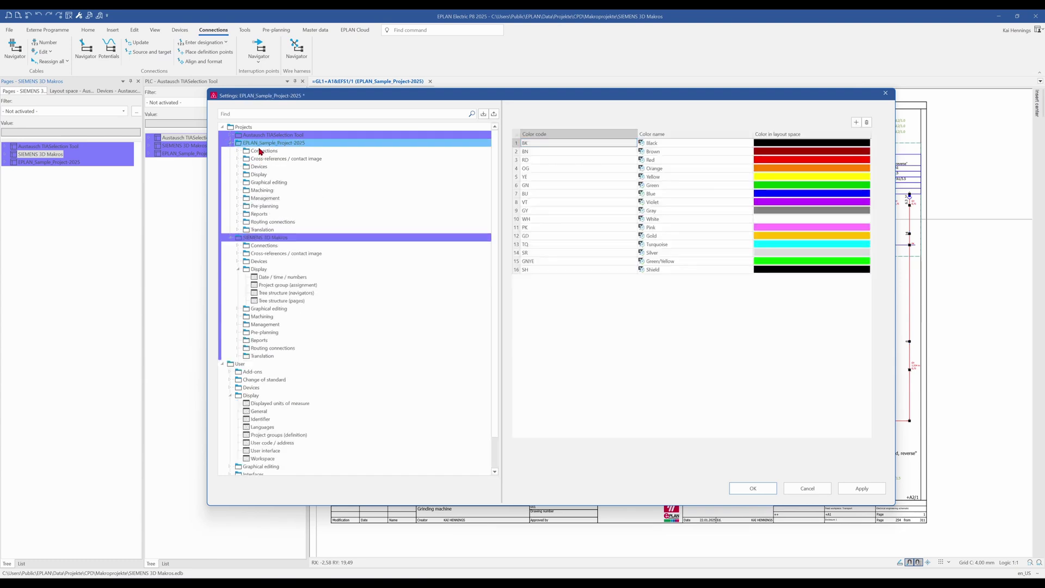
click(240, 178)
click(275, 192)
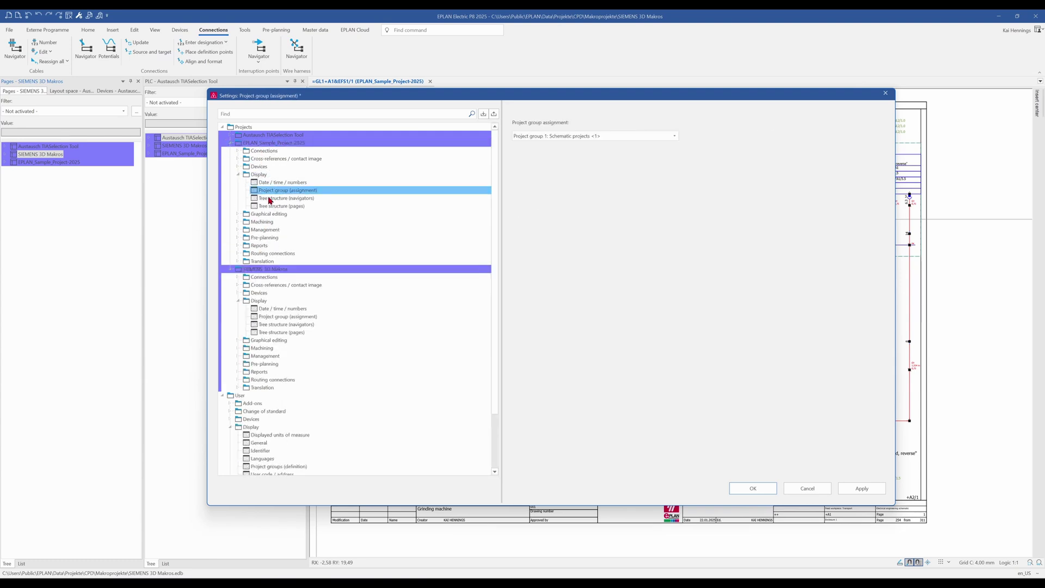
click(660, 136)
click(606, 179)
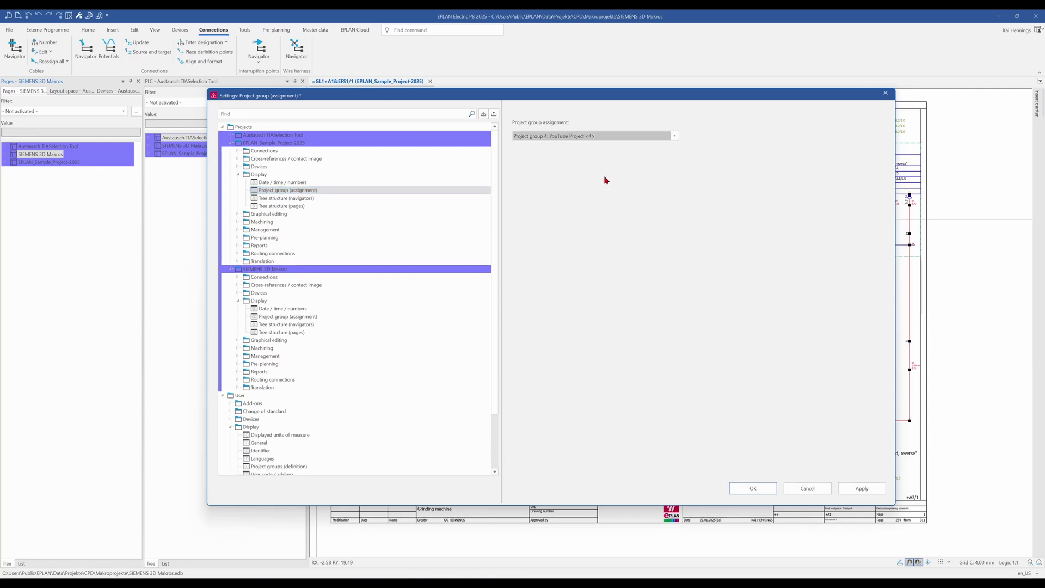
click(868, 488)
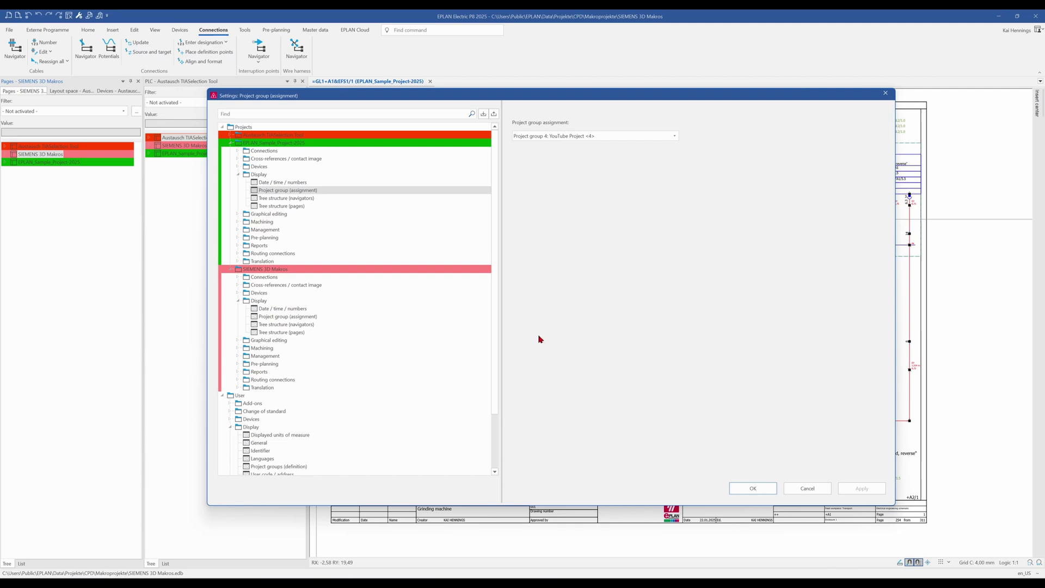
Close settings, go back a page, and open SIEMENS 3D Makros > EAA > 1 Titelblatt
click(764, 490)
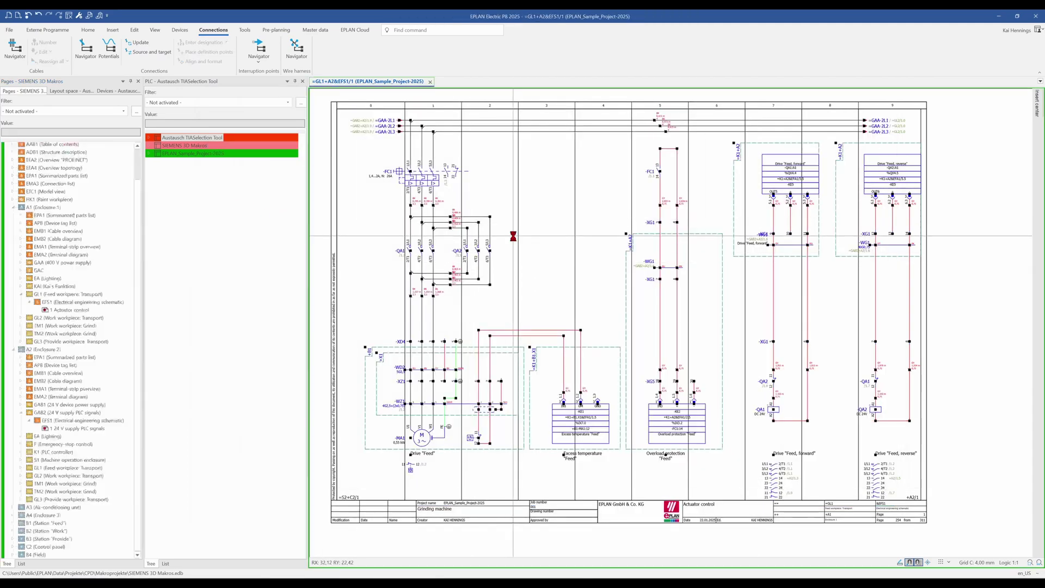
key(Page_Up)
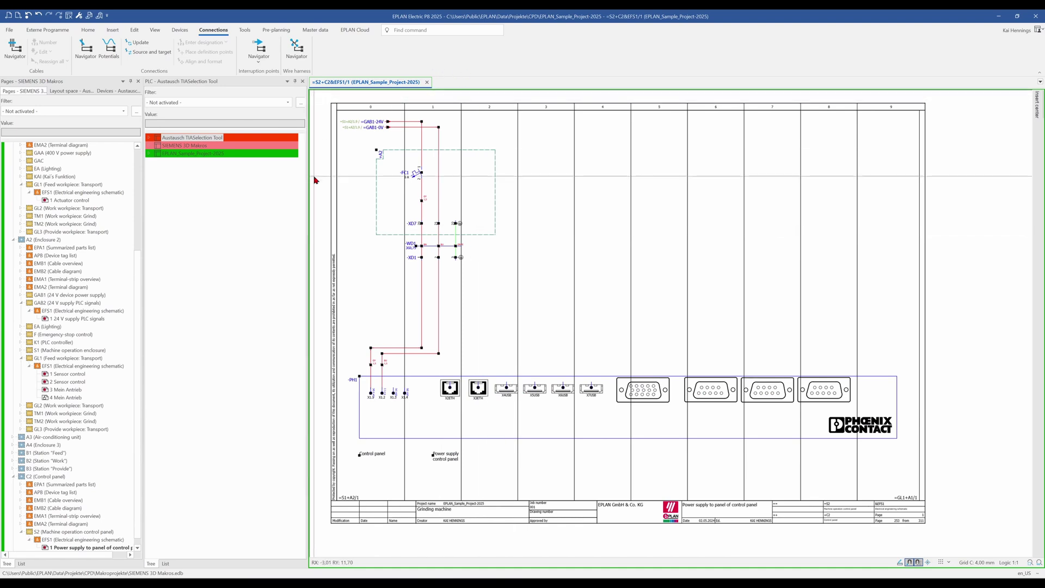
scroll(39, 314, up, 6)
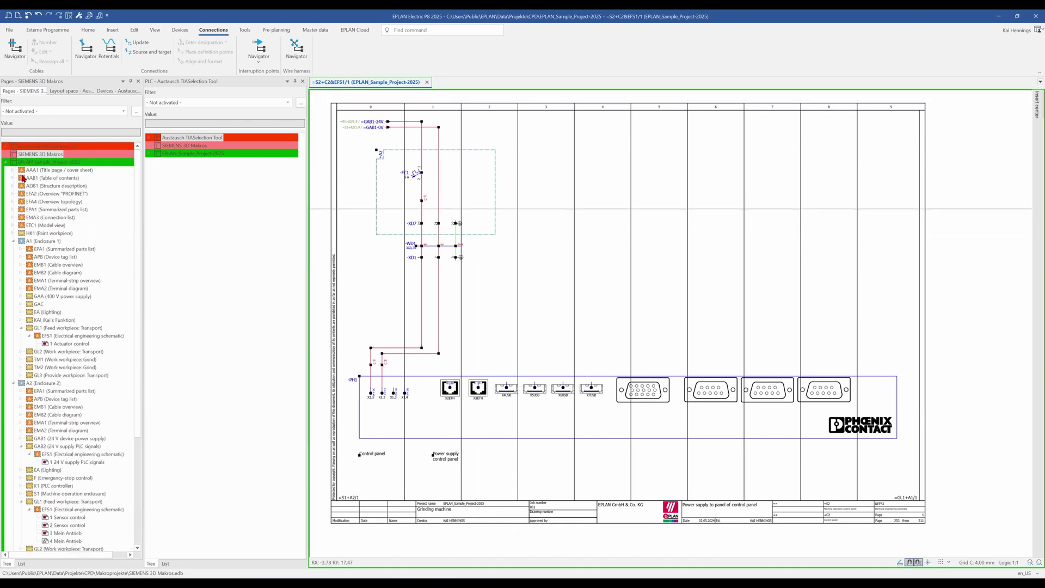
click(7, 155)
click(13, 161)
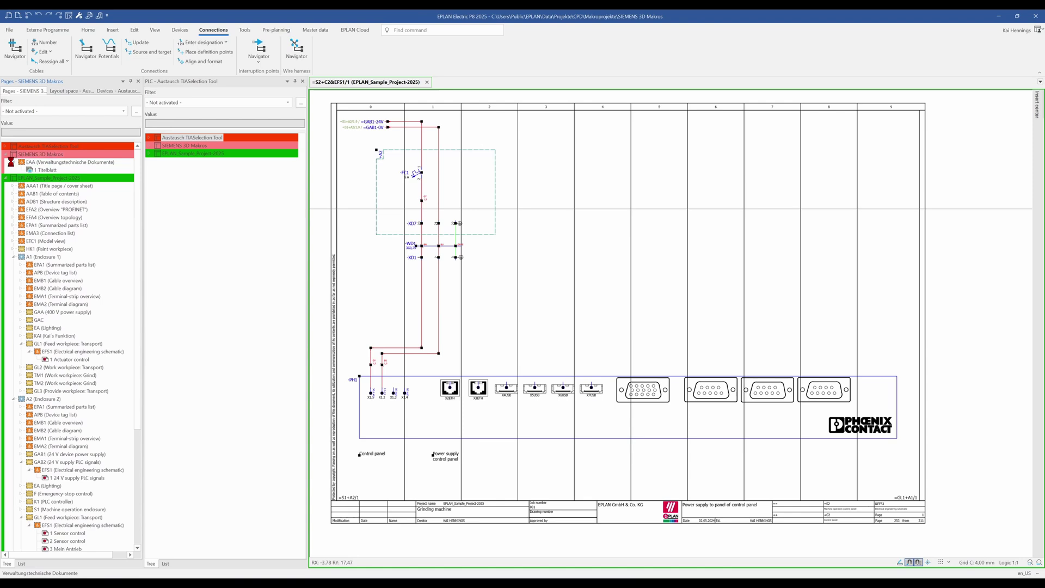
click(38, 169)
double_click(32, 171)
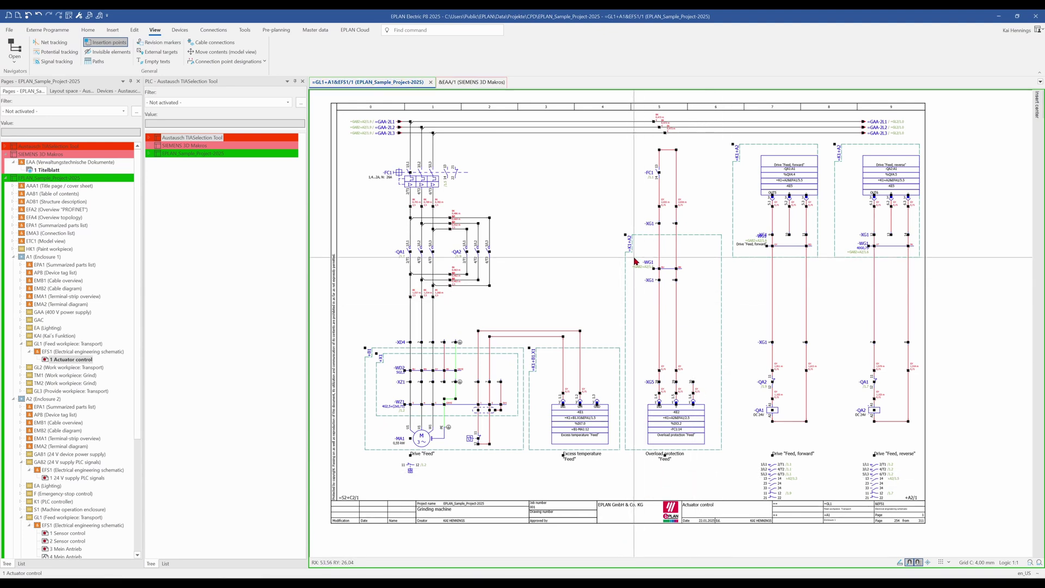
Open the Properties (components): Cable dialog for cable -WG1
double_click(619, 270)
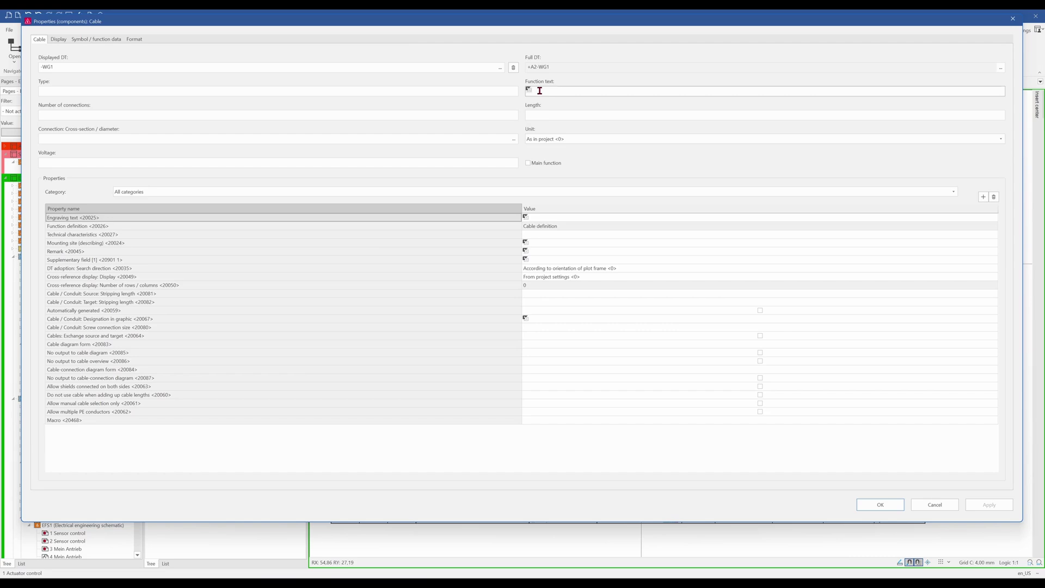
key(super+Tab)
Drag 'Motor 1' from Google Sheets cell B1 into the -WG1 cable's Function text field
click(674, 288)
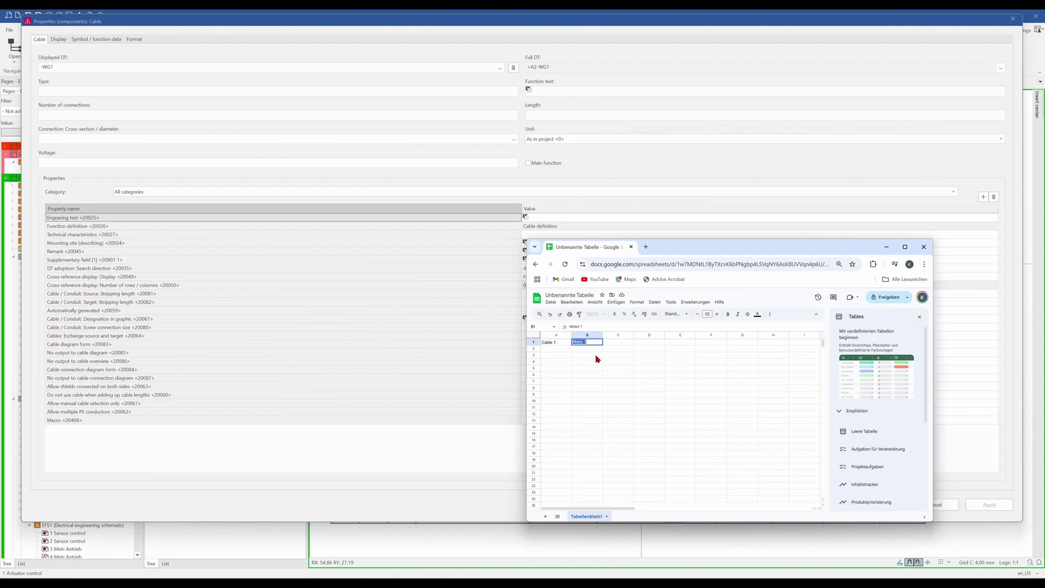
click(582, 345)
drag(587, 342, 572, 344)
drag(578, 338, 545, 91)
Select the text 'Cable 1' in spreadsheet cell A1
click(550, 342)
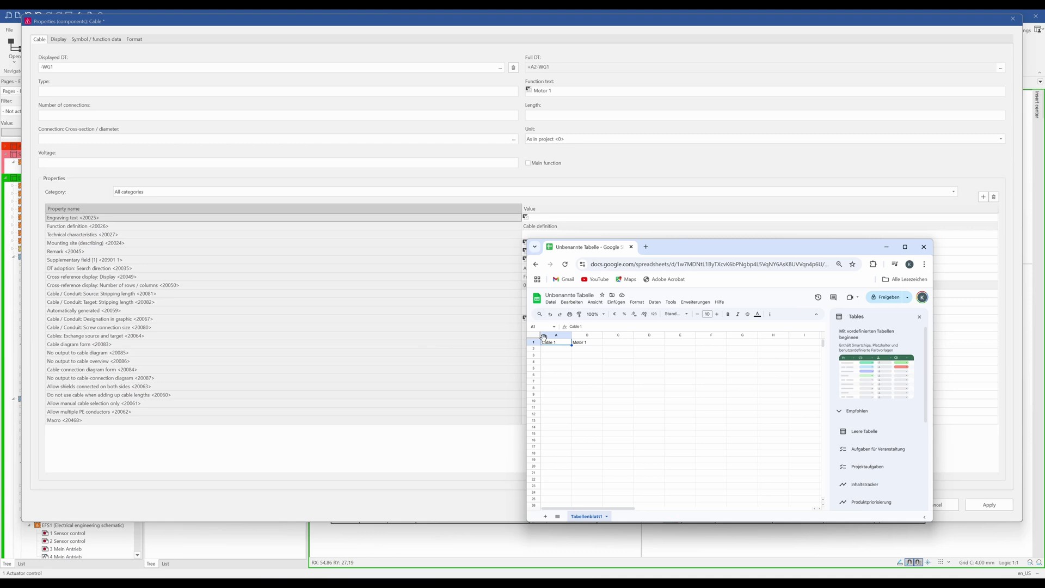
double_click(562, 342)
drag(562, 342, 534, 346)
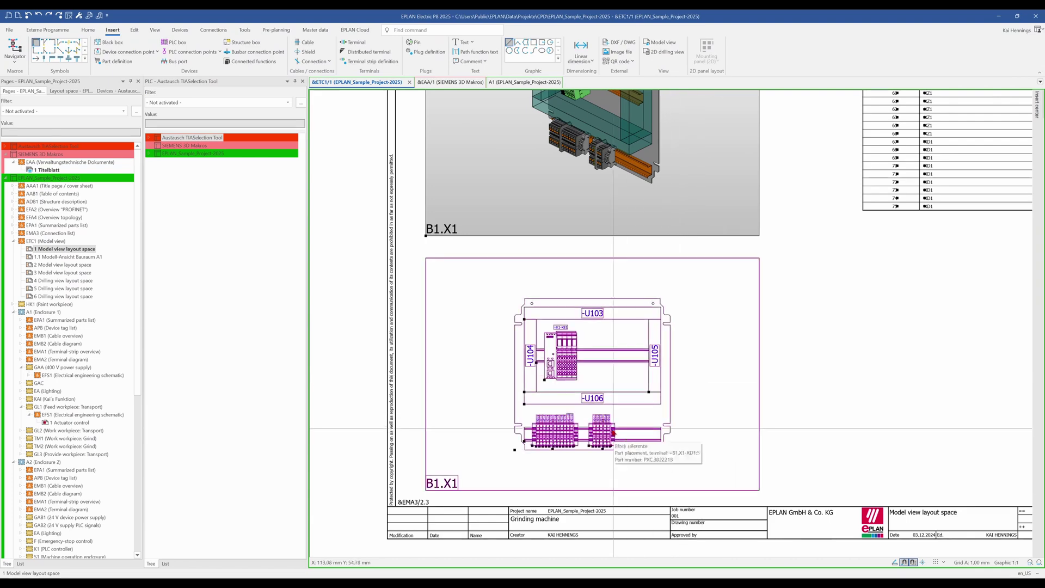
scroll(597, 437, up, 2)
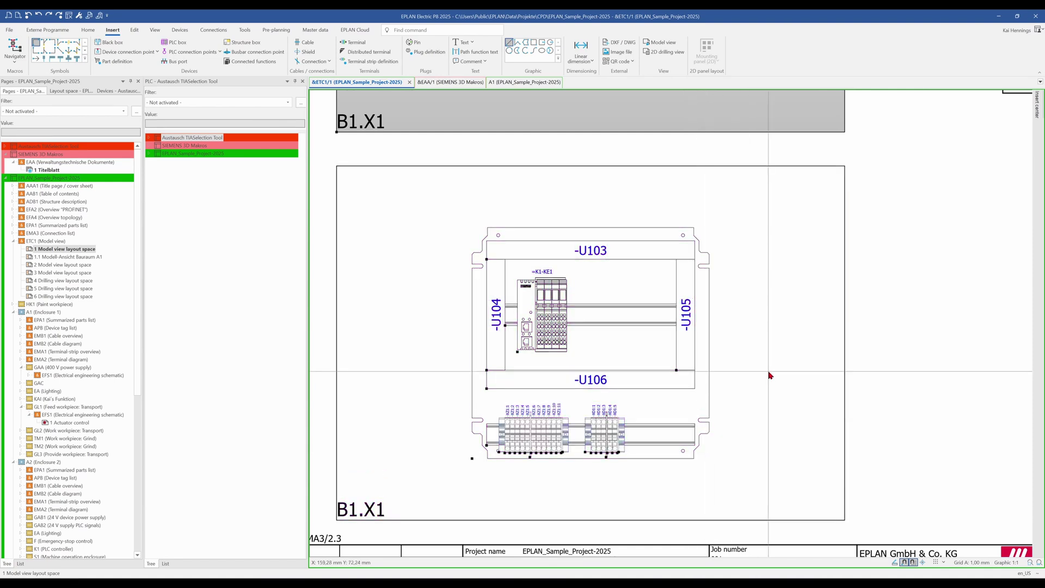
Dimension the B1.X1 enclosure's right side at 187,5 mm, center-calculated first point to corner
click(582, 46)
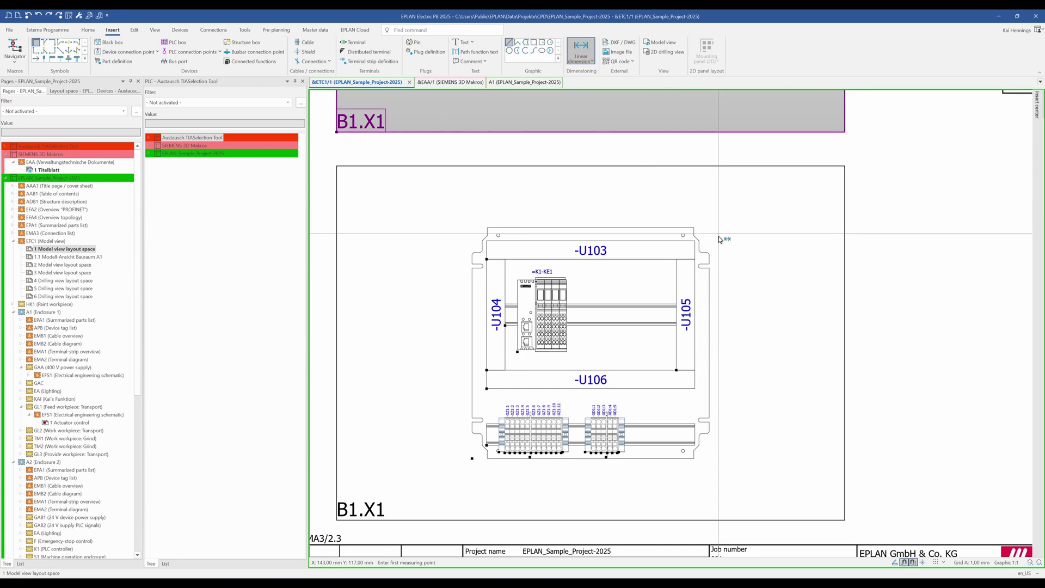
scroll(742, 450, up, 5)
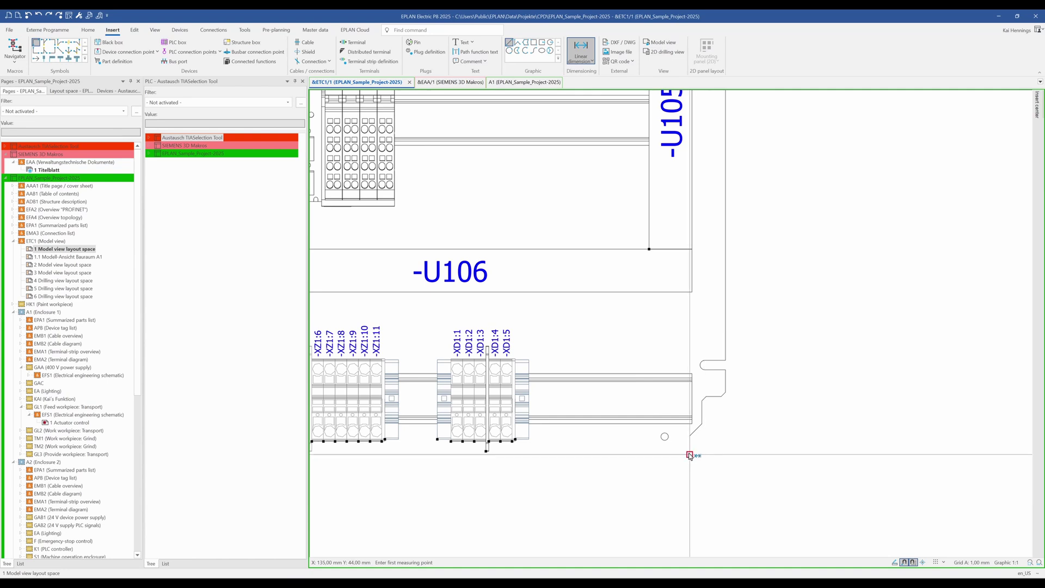
click(689, 455)
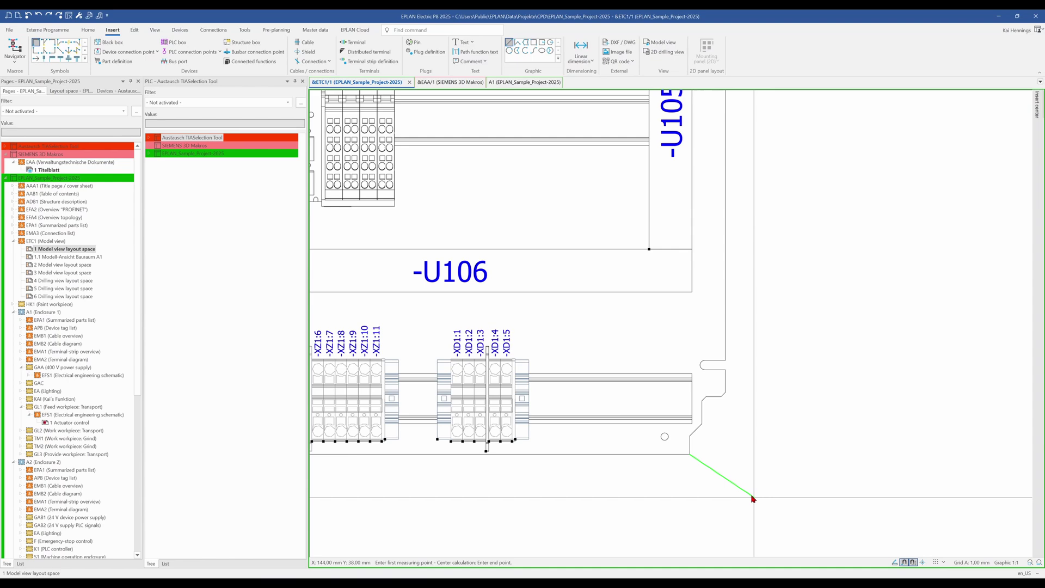
scroll(791, 469, down, 3)
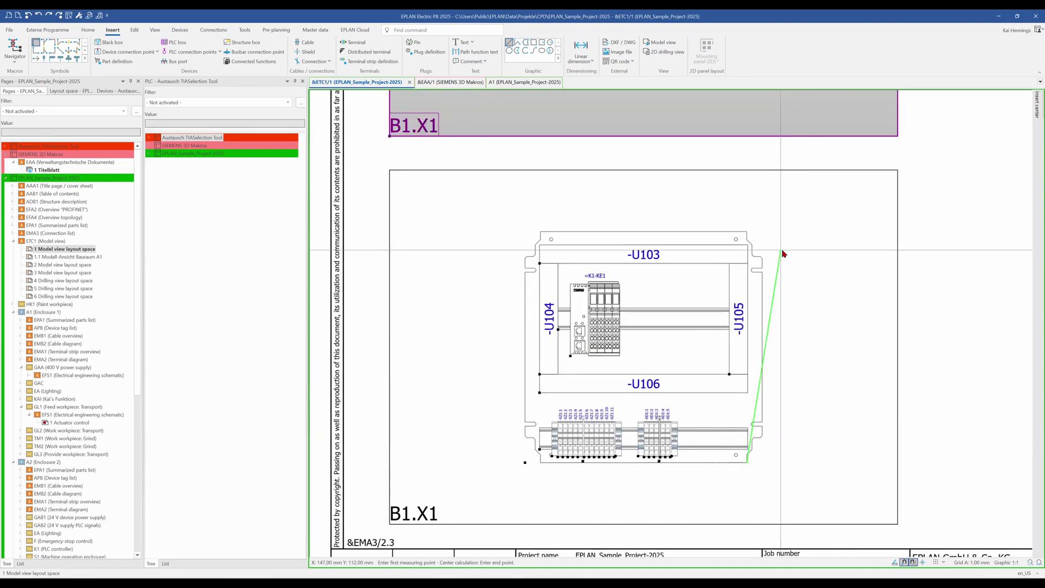
scroll(767, 236, up, 3)
scroll(765, 235, up, 2)
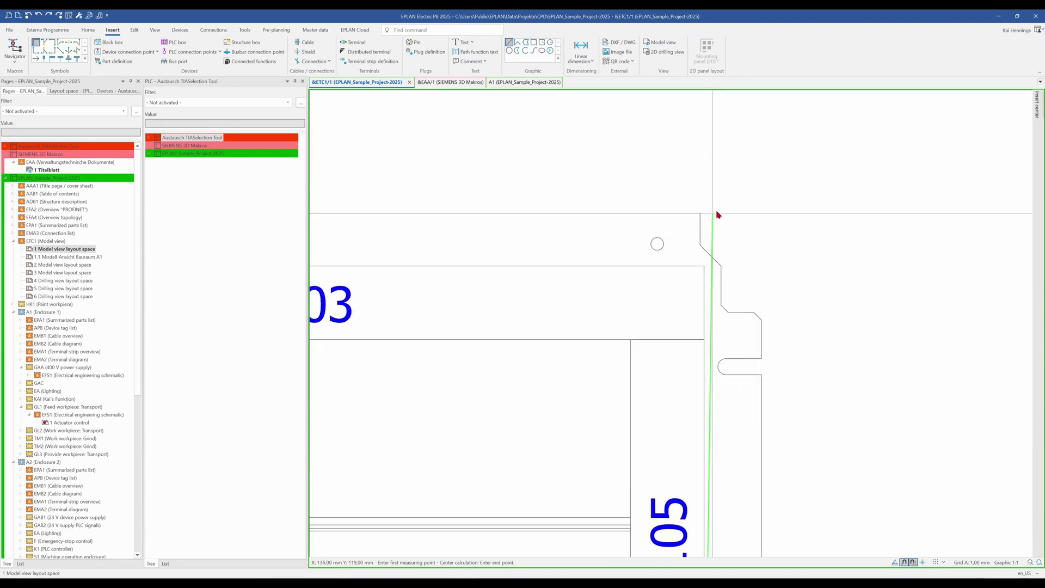
click(699, 214)
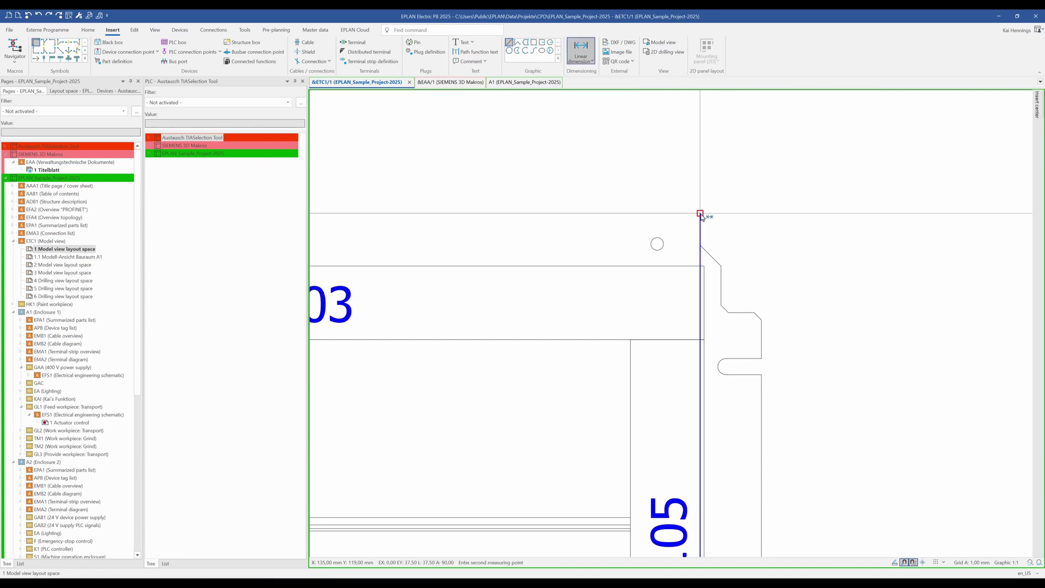
scroll(700, 214, down, 5)
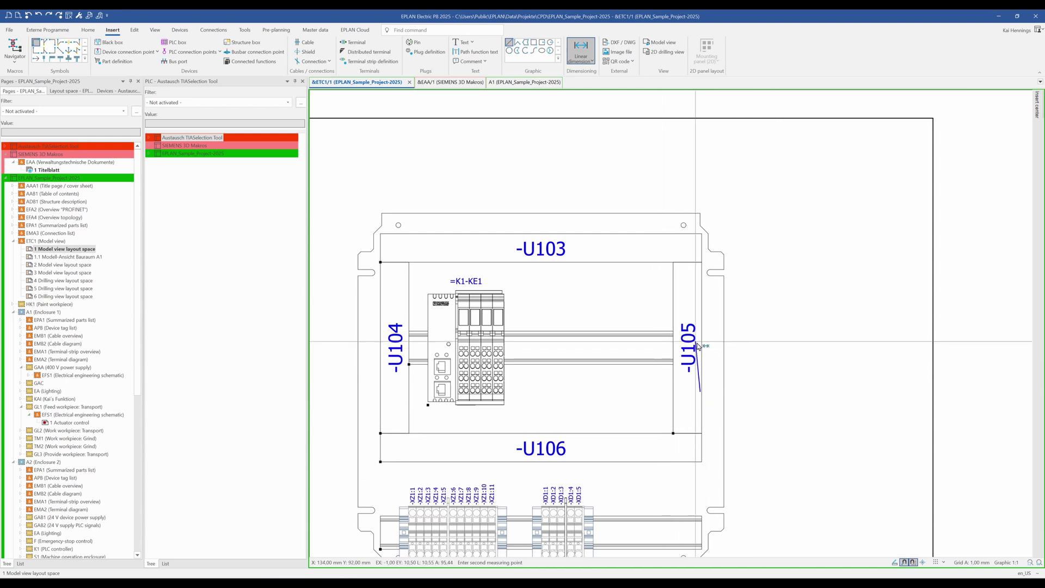
click(701, 214)
click(790, 228)
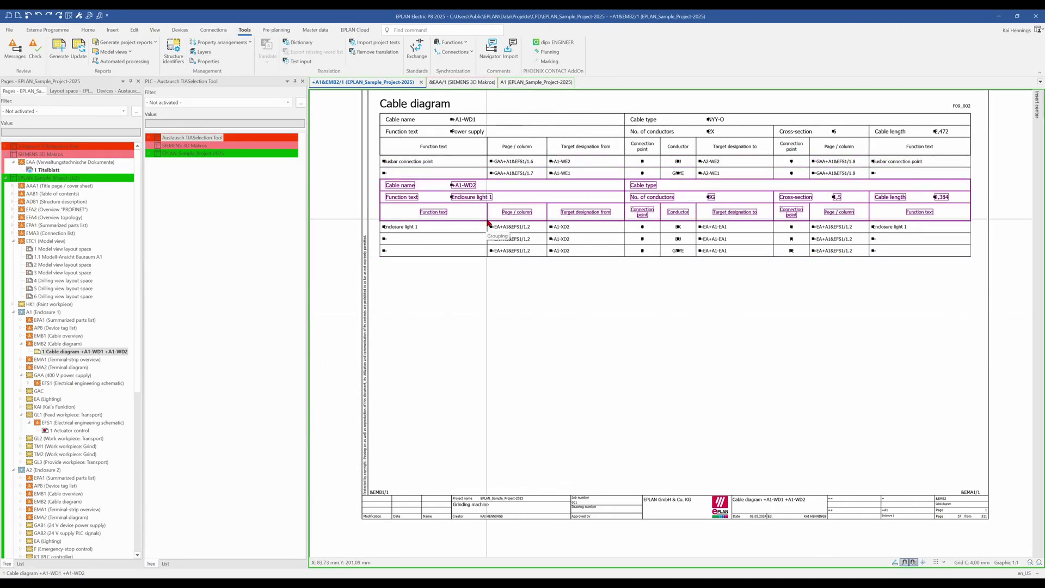
From Reports, open Connection list 0-ø ... 27-ø page +B2.Y1&MMA1/1 in the editor
click(59, 49)
click(242, 182)
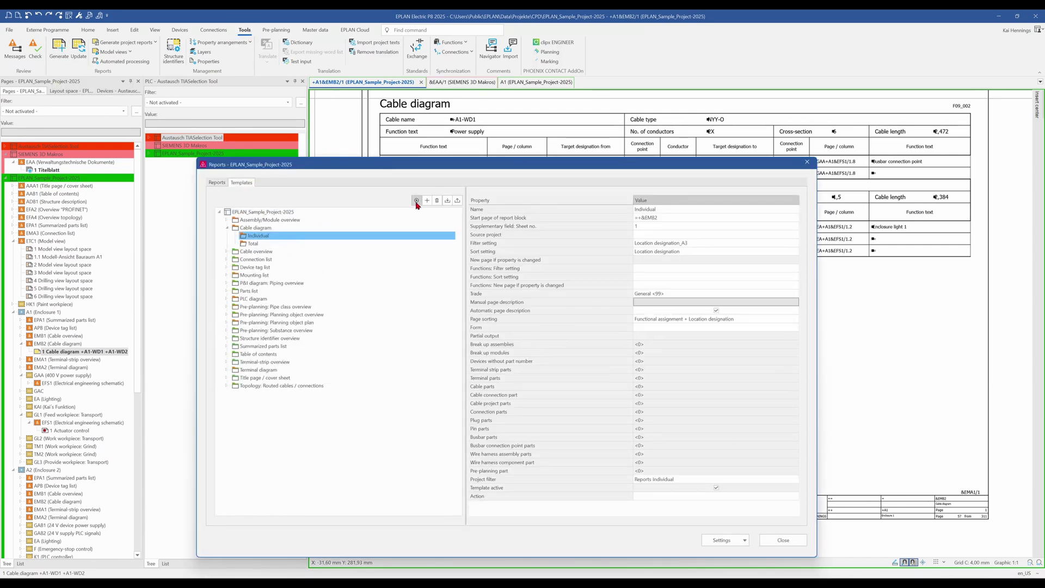
click(218, 183)
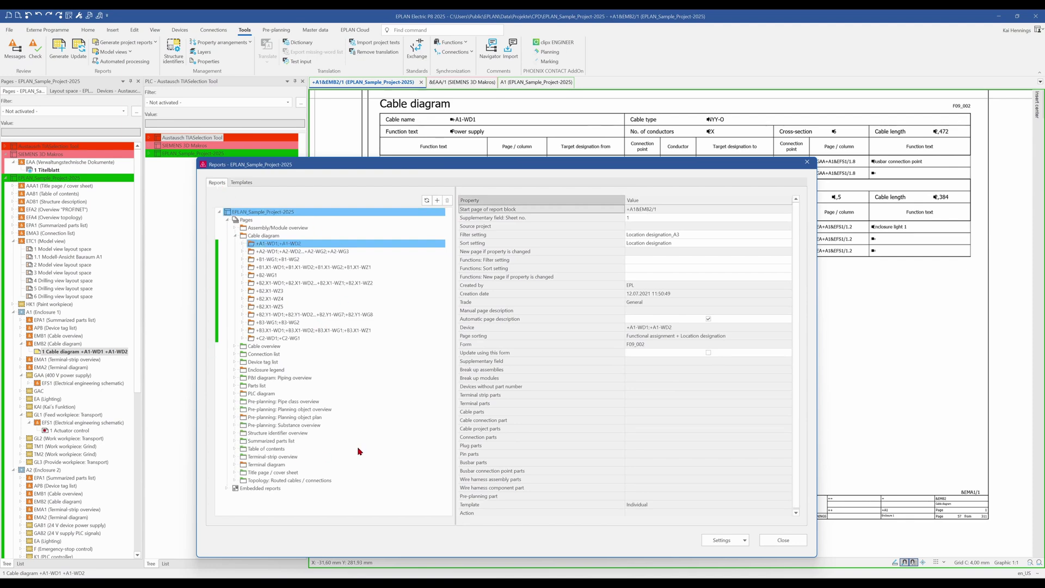
click(236, 355)
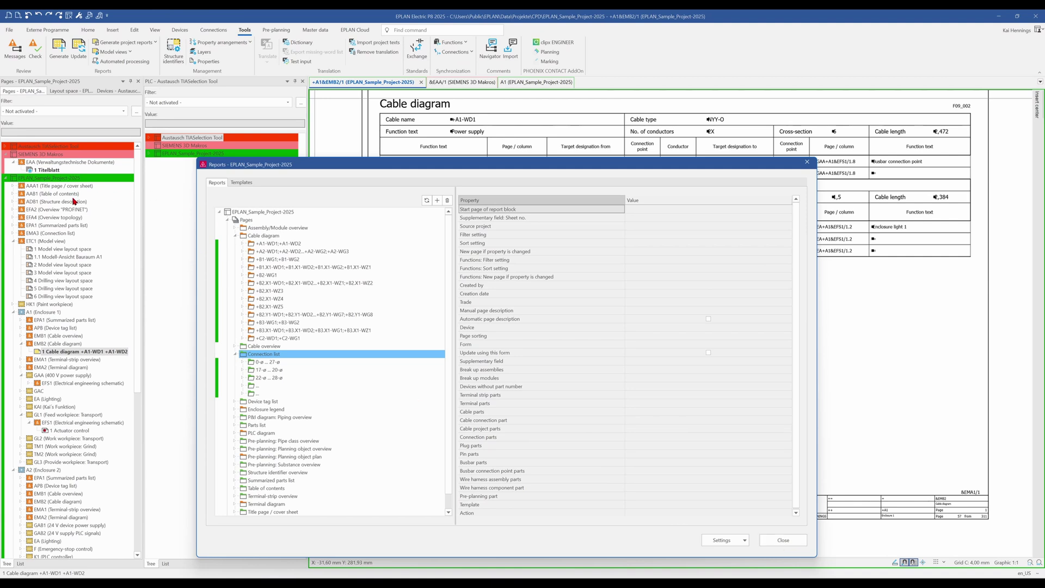
double_click(251, 363)
click(261, 370)
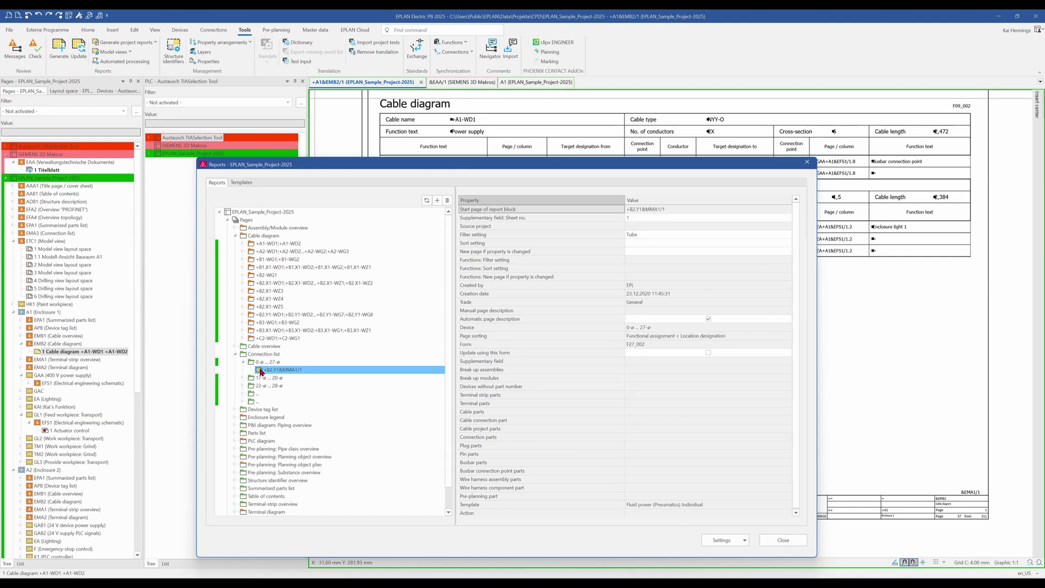
right_click(261, 371)
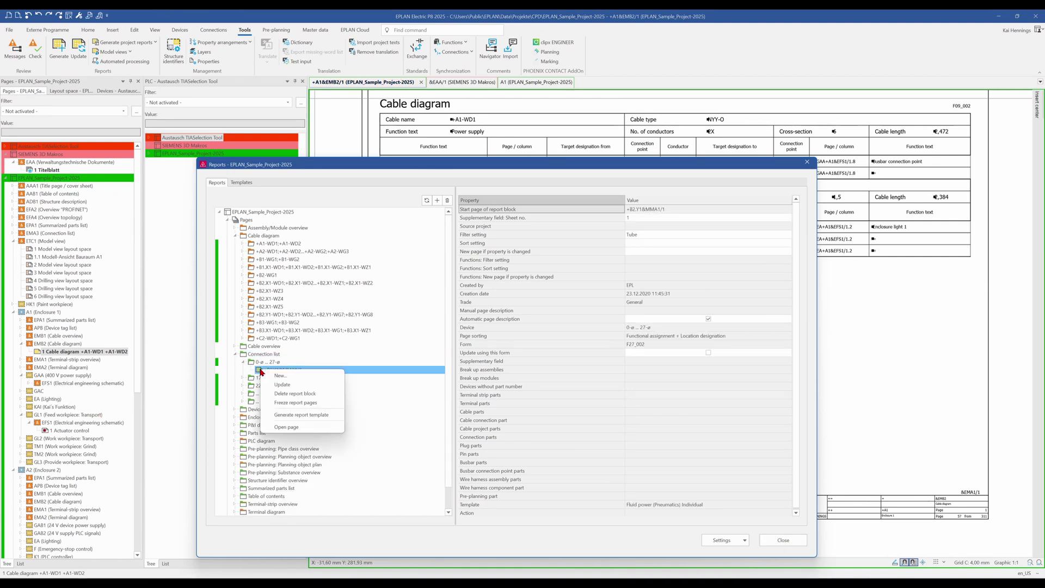
click(286, 427)
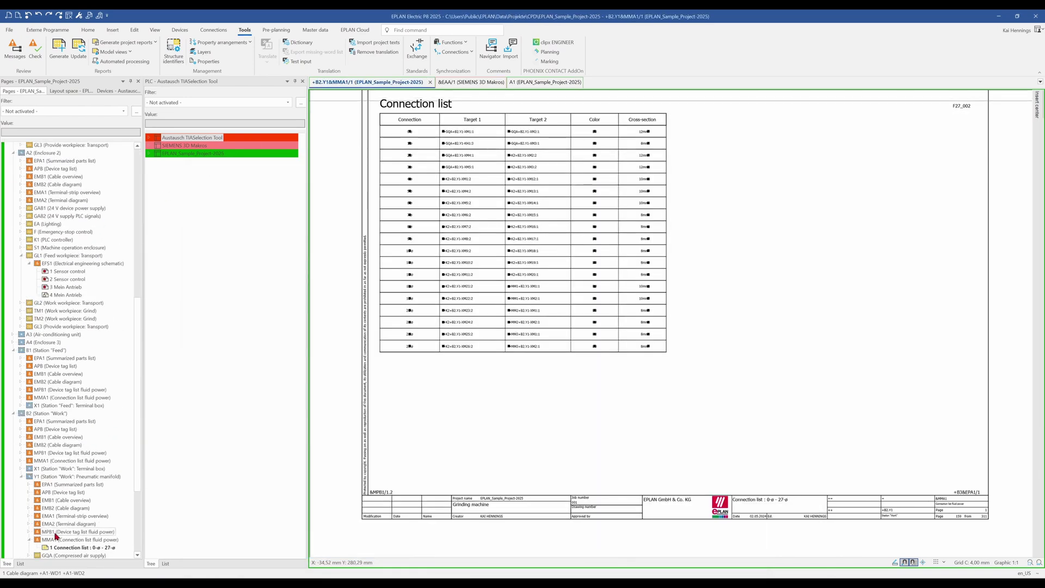
click(520, 171)
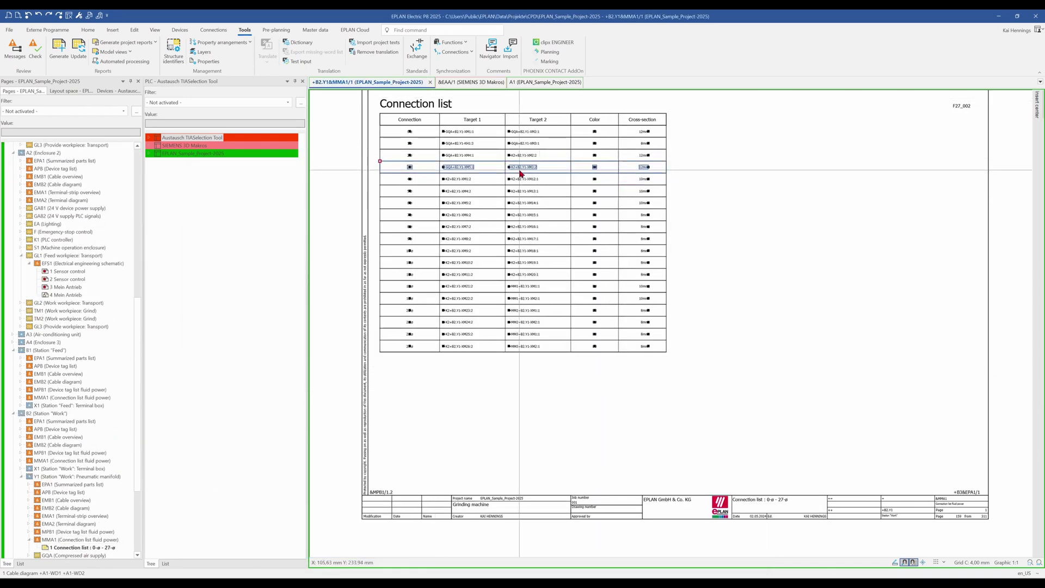